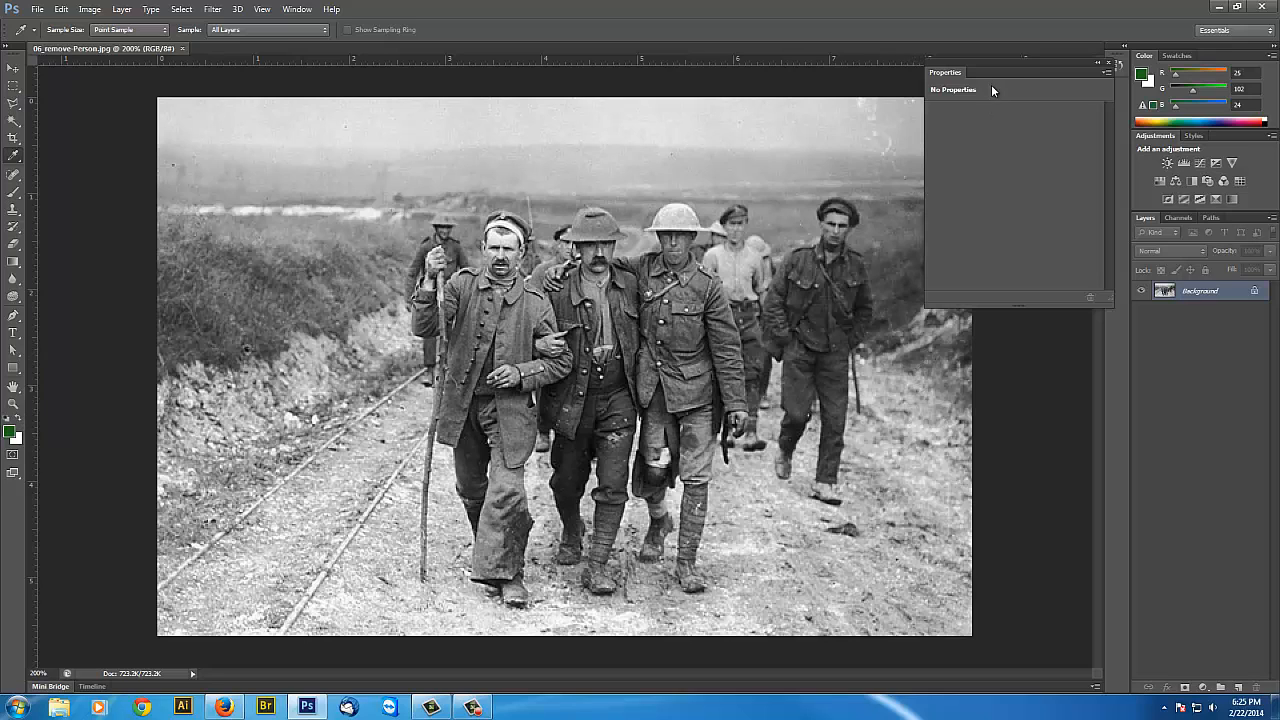
# Step: Duplicate the Background layer with the original hidden, and add a new empty layer above the copy
pyautogui.moveTo(994, 70); pyautogui.dragTo(1094, 386)
pyautogui.click(1199, 387)
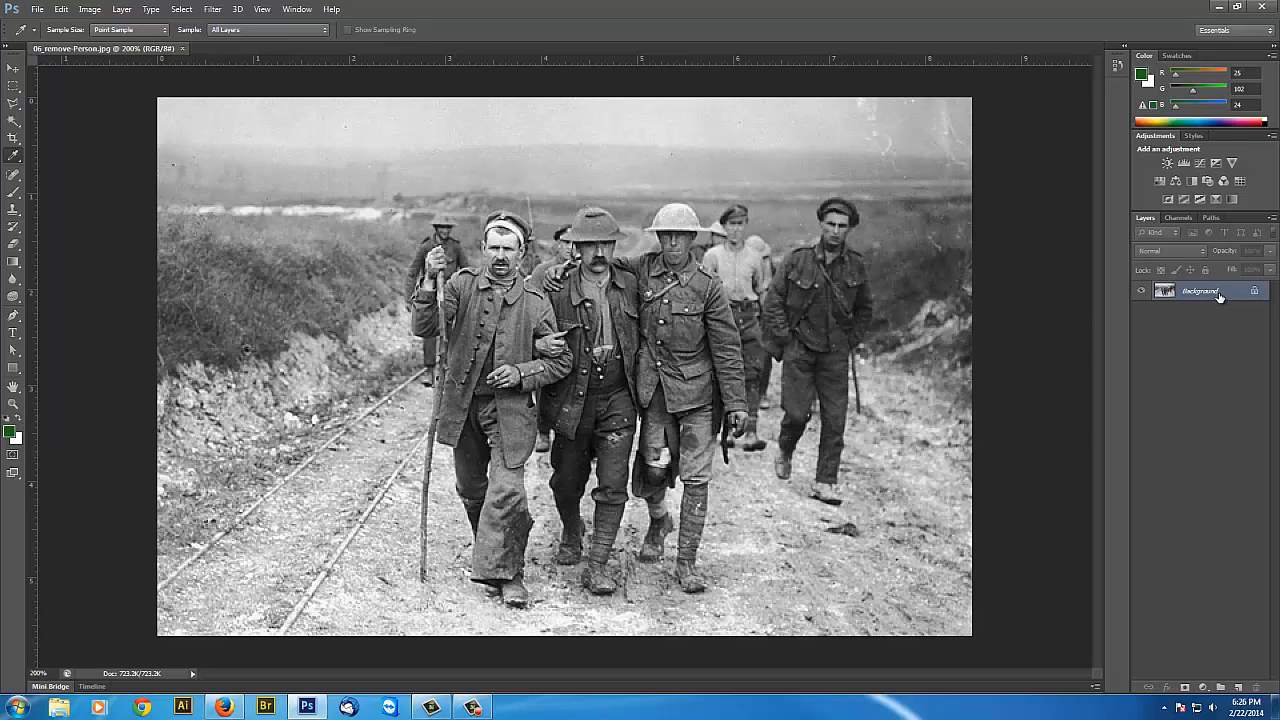
pyautogui.moveTo(1217, 309); pyautogui.dragTo(1238, 686)
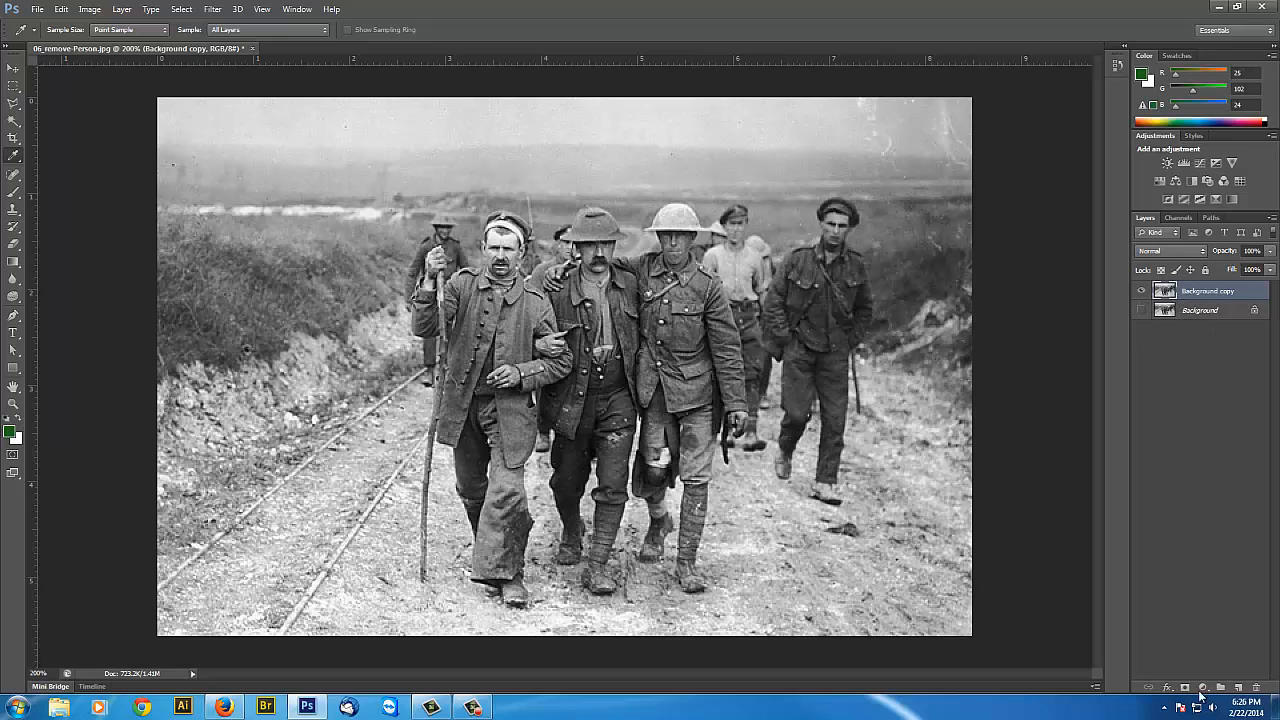
pyautogui.click(1238, 686)
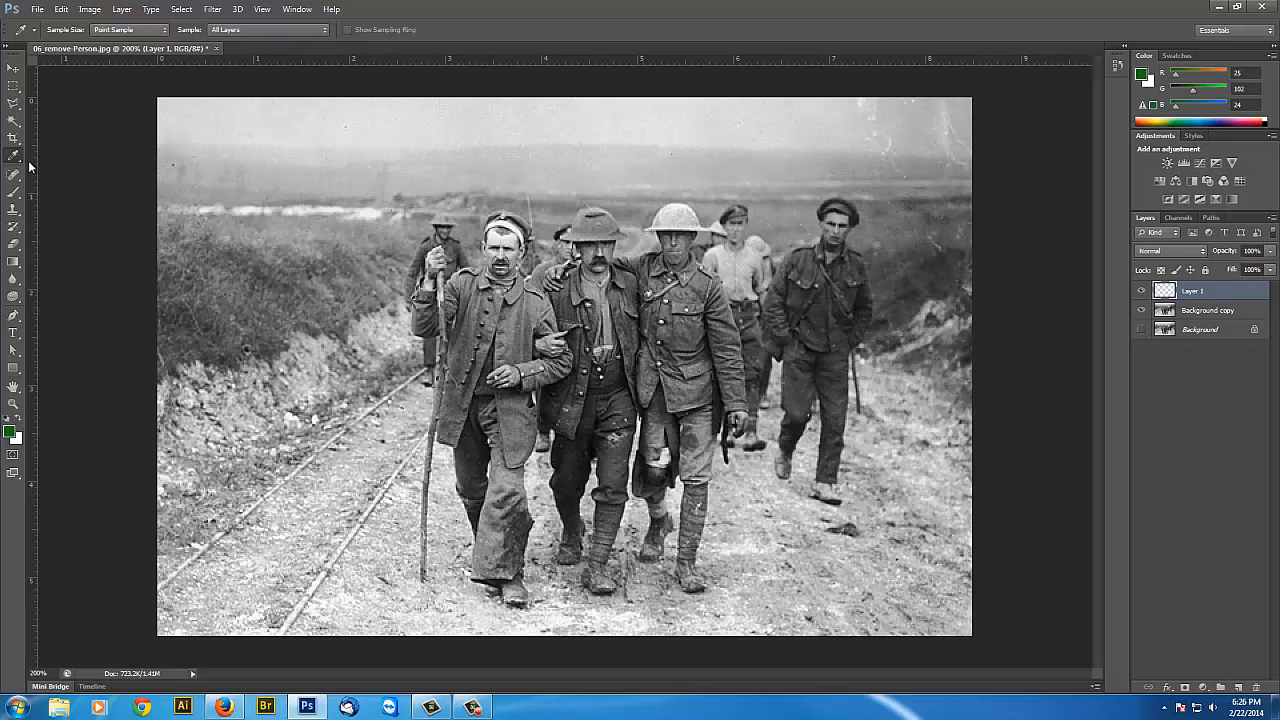
# Step: Activate the Clone Stamp tool and enlarge its brush to 60 px
pyautogui.click(18, 216)
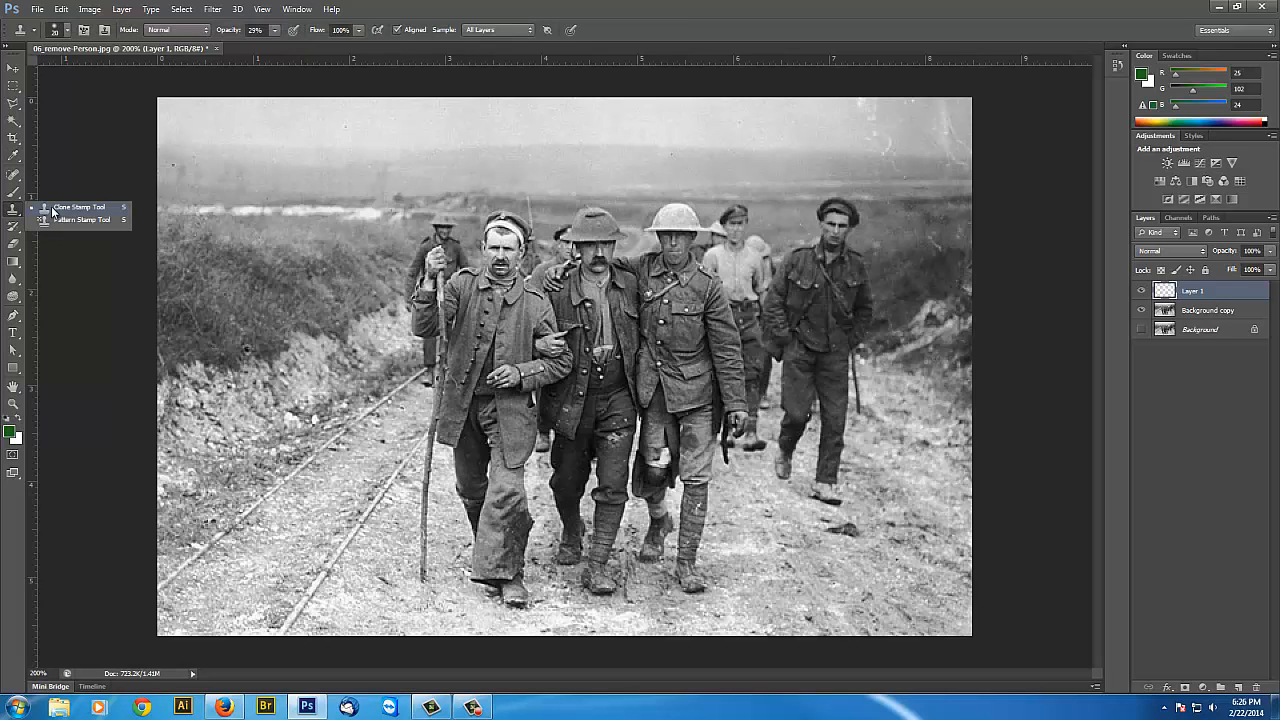
pyautogui.click(52, 209)
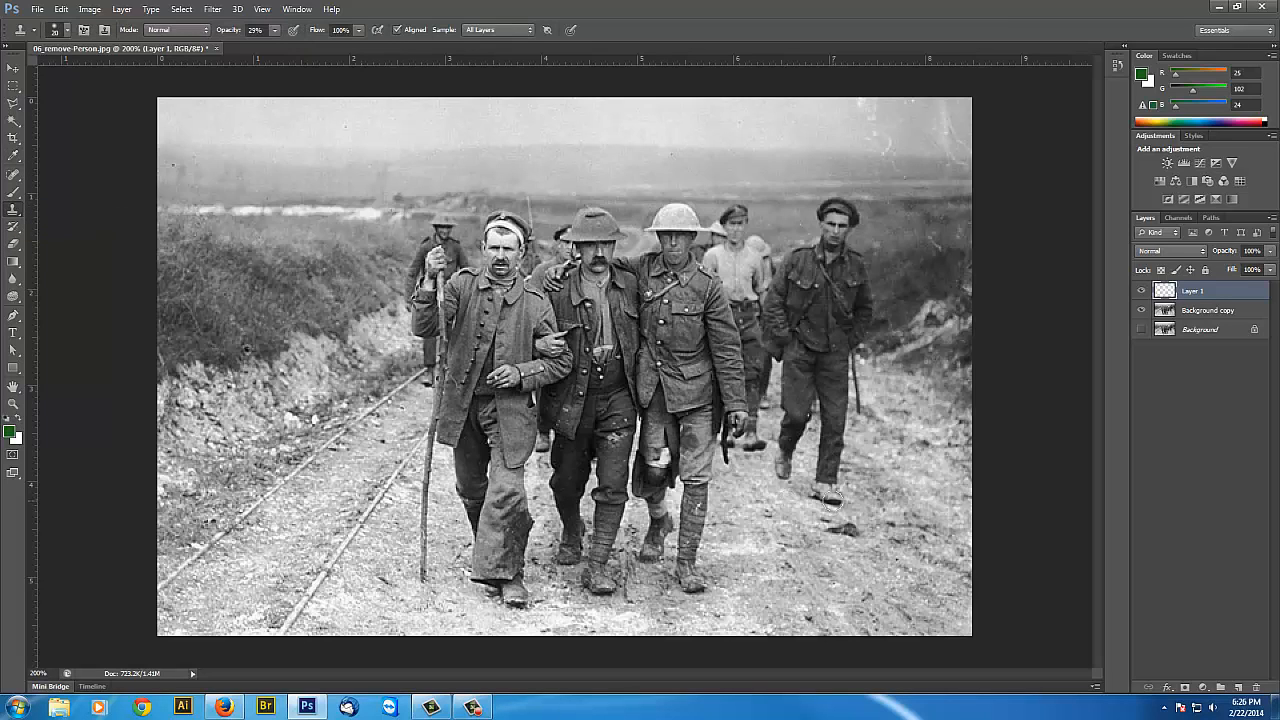
pyautogui.press(']')
pyautogui.press(']')
pyautogui.press(']')
pyautogui.press(']')
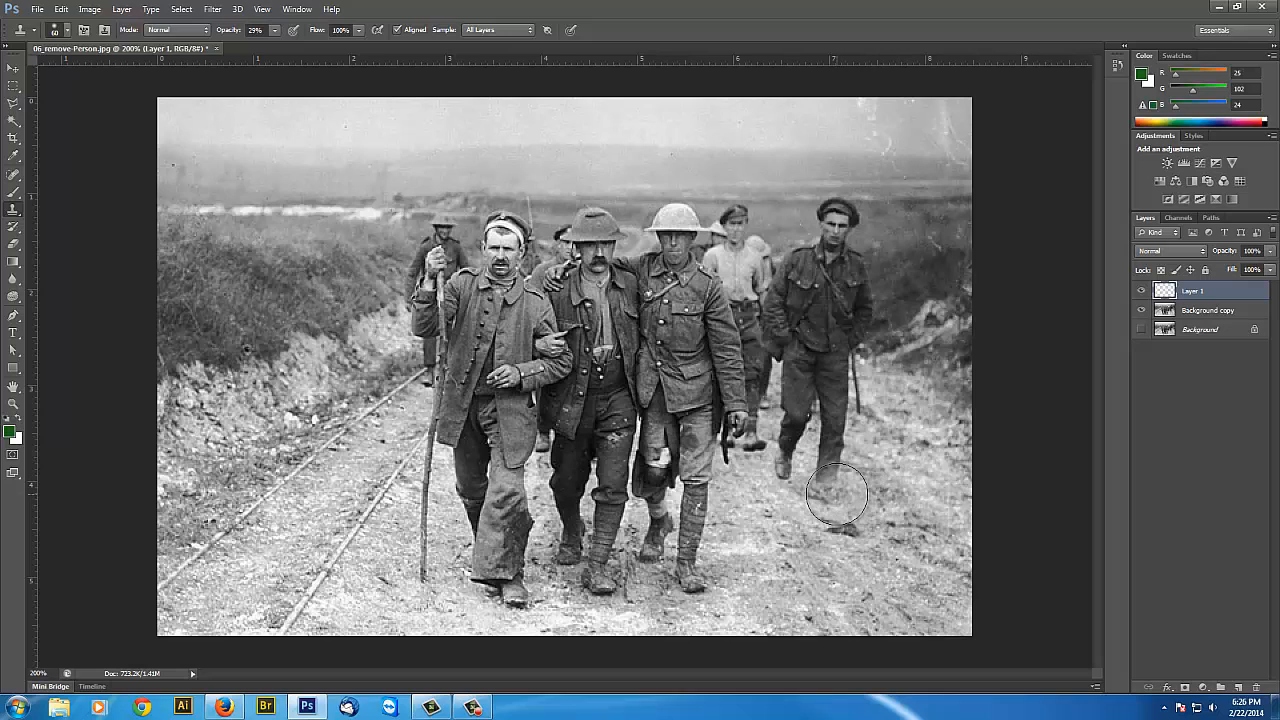
# Step: Raise the Clone Stamp opacity to 85% and check the brush's size and hardness settings
pyautogui.click(275, 31)
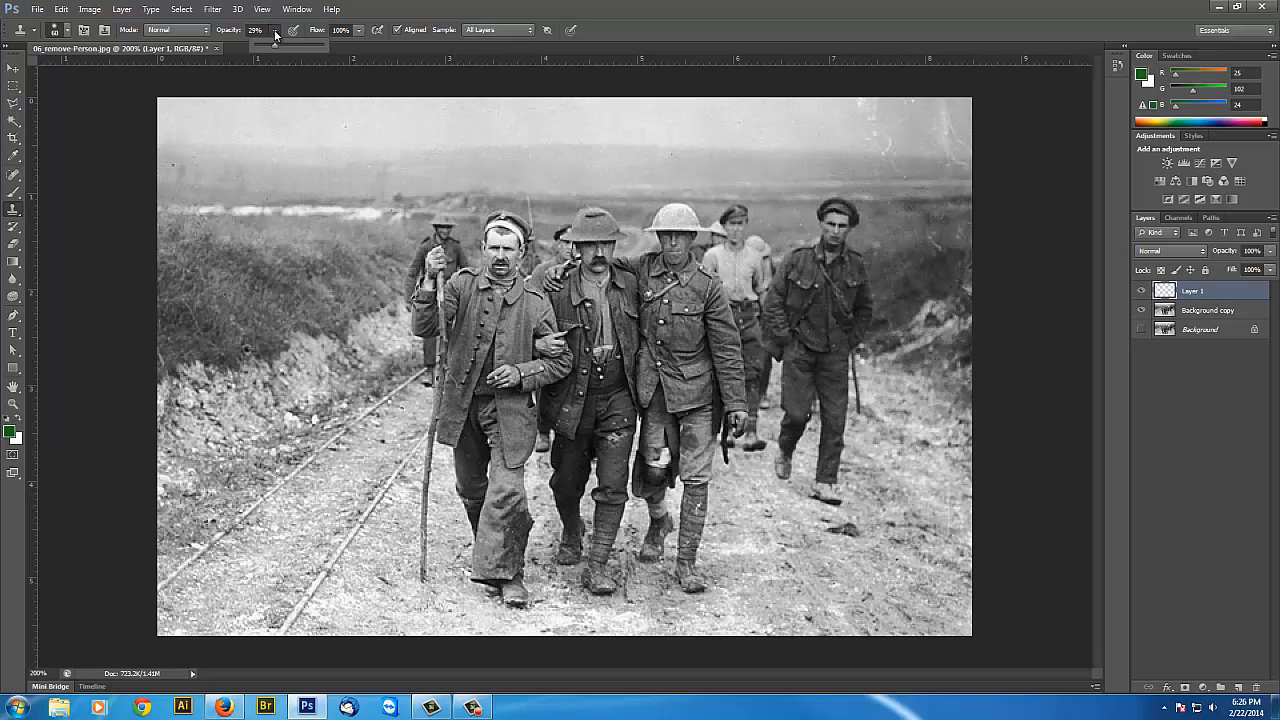
pyautogui.moveTo(306, 48); pyautogui.dragTo(312, 48)
pyautogui.click(67, 34)
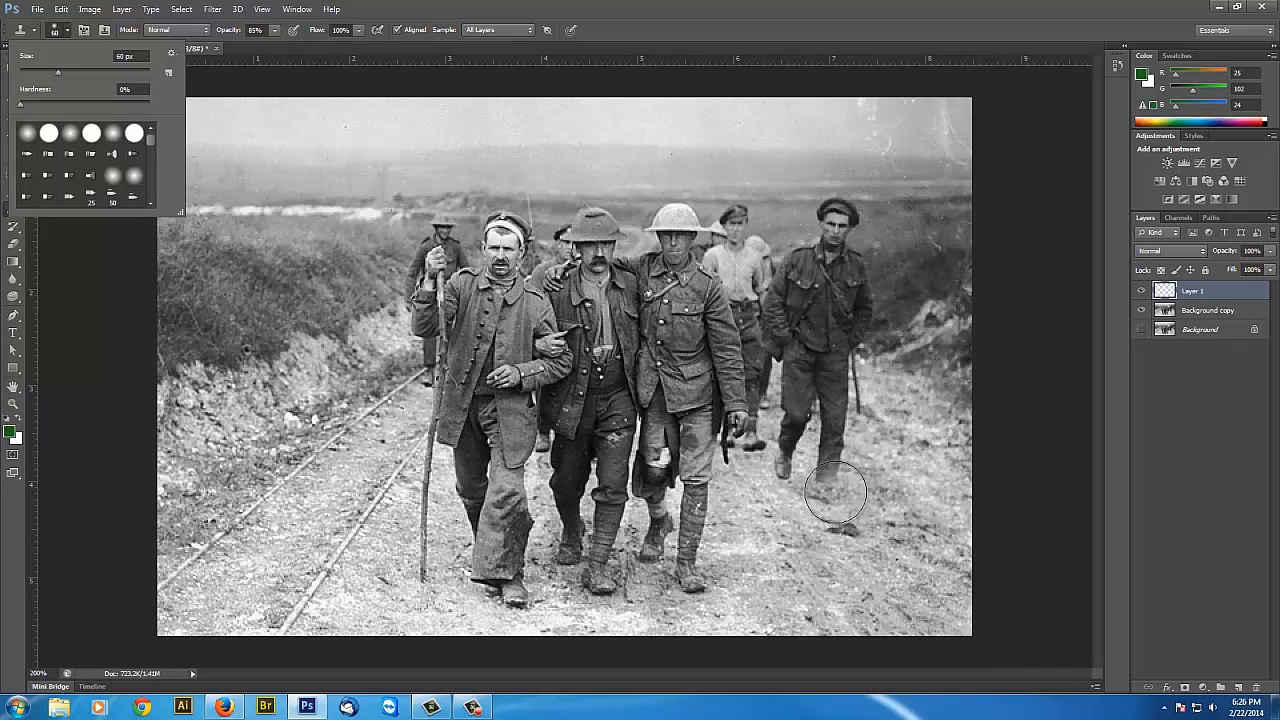
pyautogui.click(835, 492)
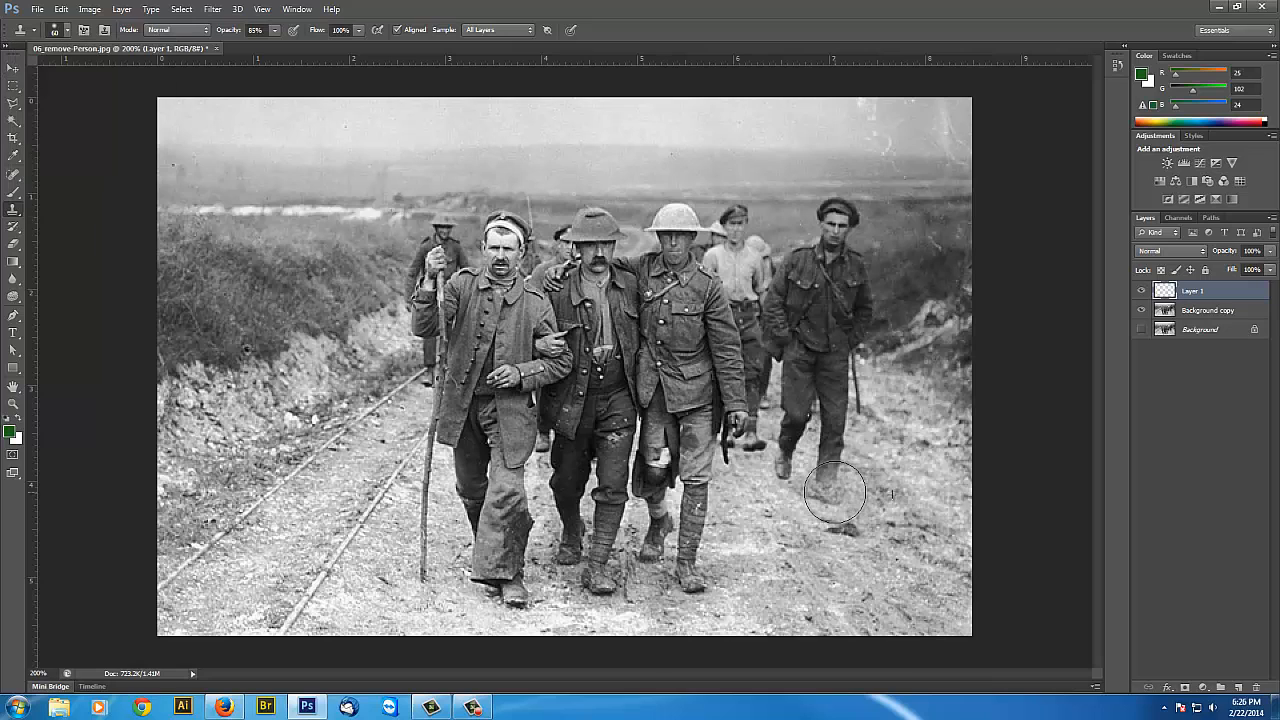
# Step: Clone nearby ground texture over the feet and lower legs of the rightmost soldier, resampling from several spots on the path
pyautogui.keyDown('alt'); pyautogui.click(891, 444); pyautogui.keyUp('alt')
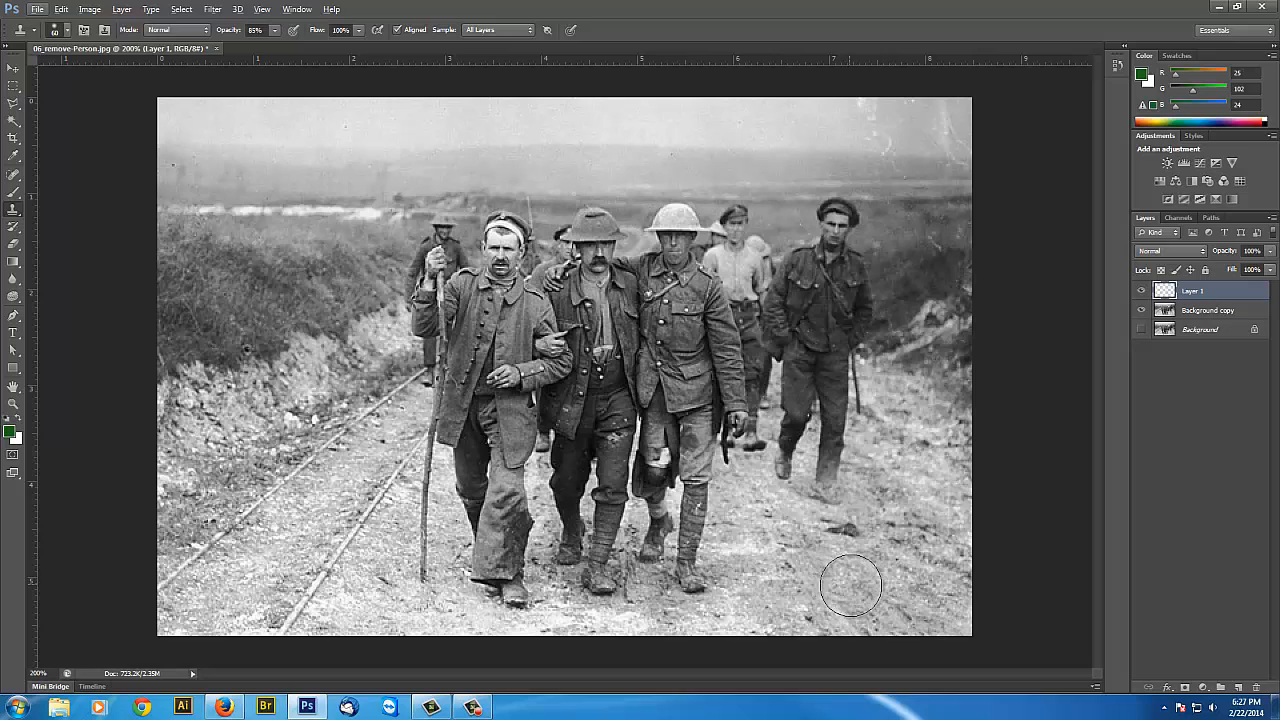
pyautogui.keyDown('alt'); pyautogui.click(776, 595); pyautogui.keyUp('alt')
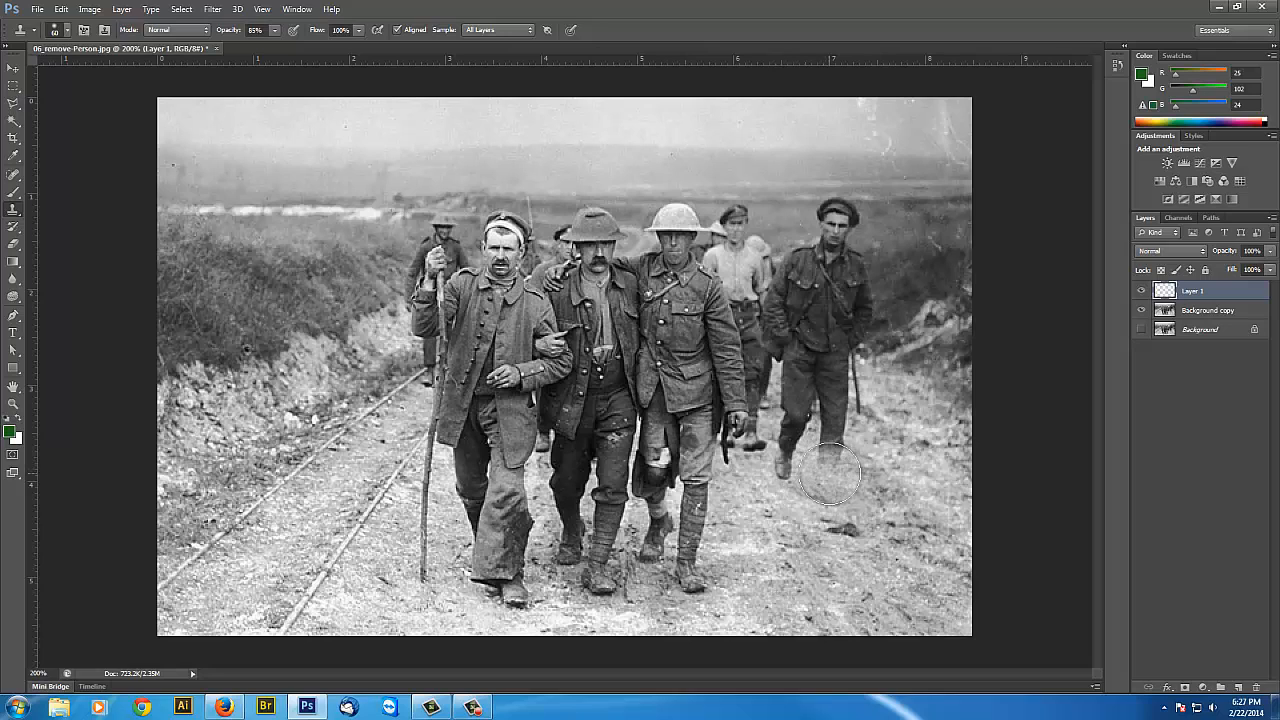
pyautogui.click(827, 484)
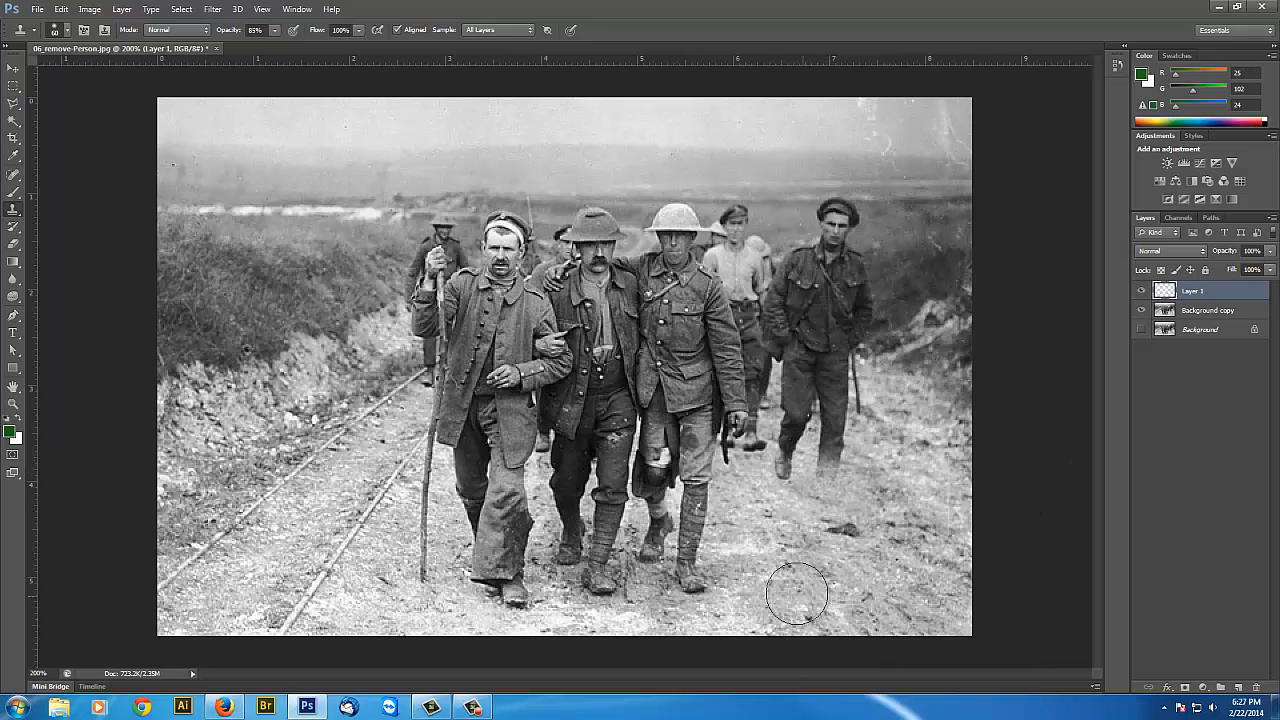
pyautogui.keyDown('alt'); pyautogui.click(756, 551); pyautogui.keyUp('alt')
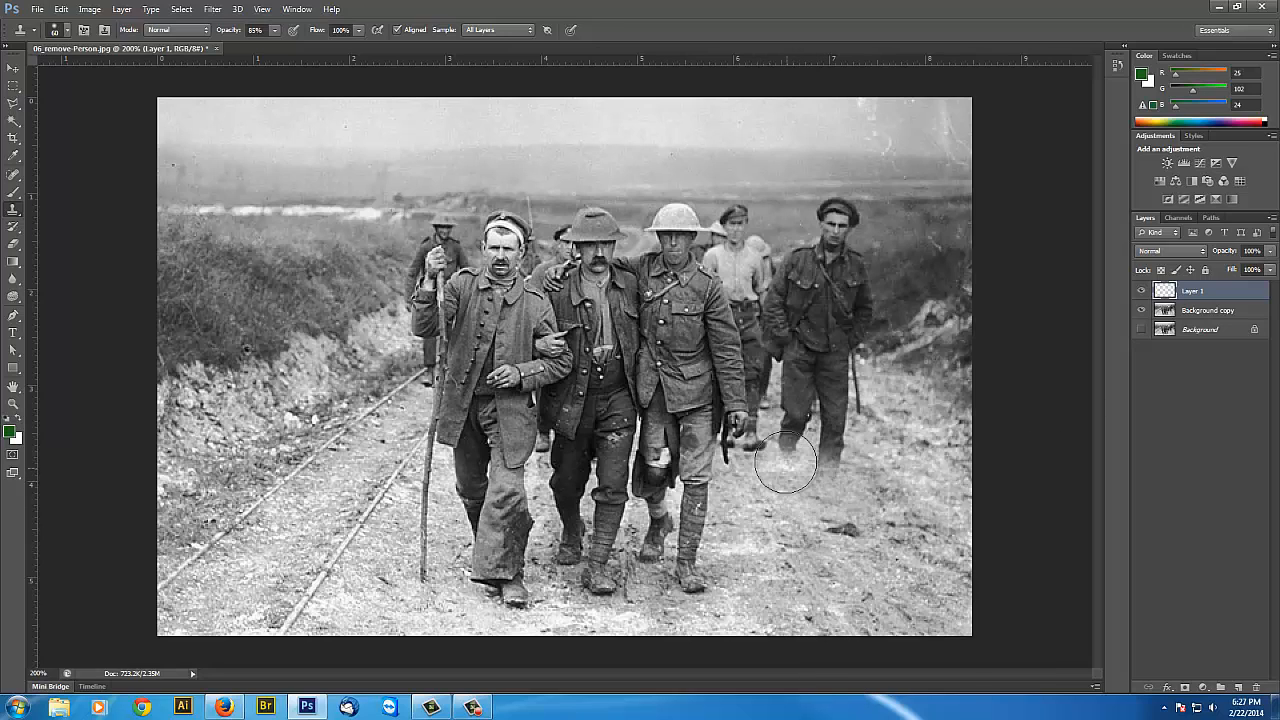
pyautogui.click(785, 462)
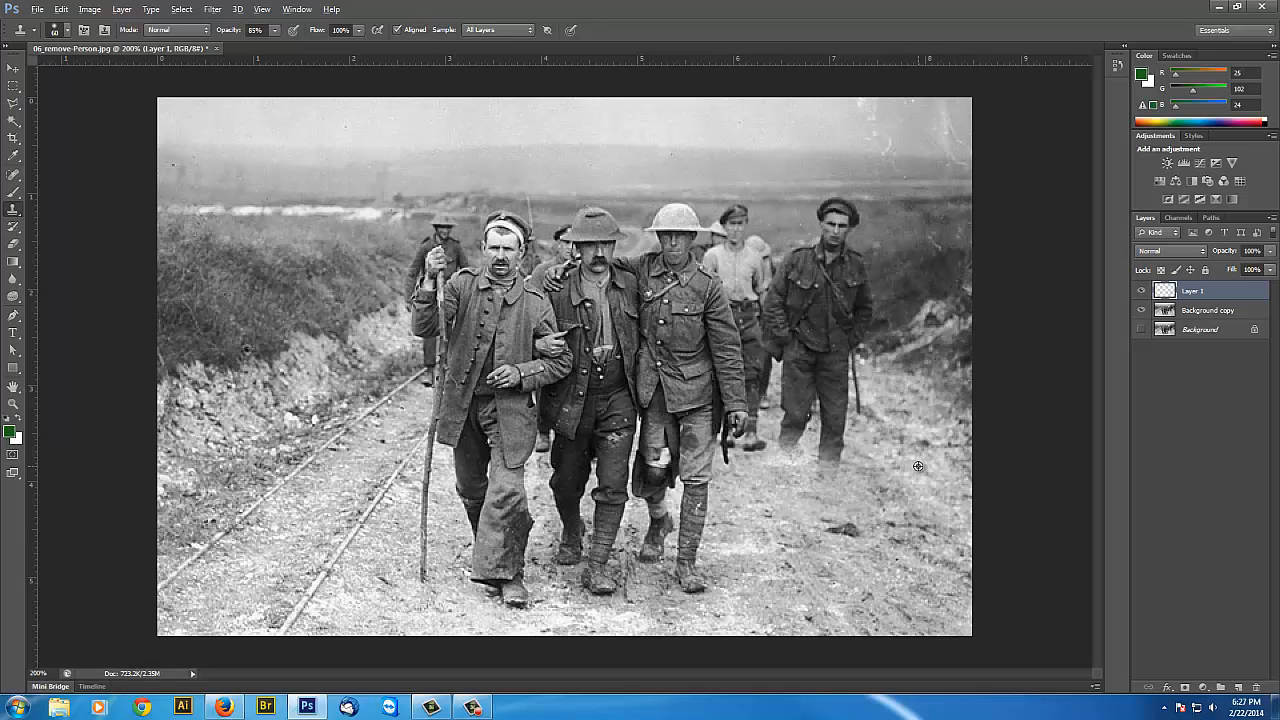
pyautogui.click(847, 440)
pyautogui.keyDown('alt'); pyautogui.click(928, 481); pyautogui.keyUp('alt')
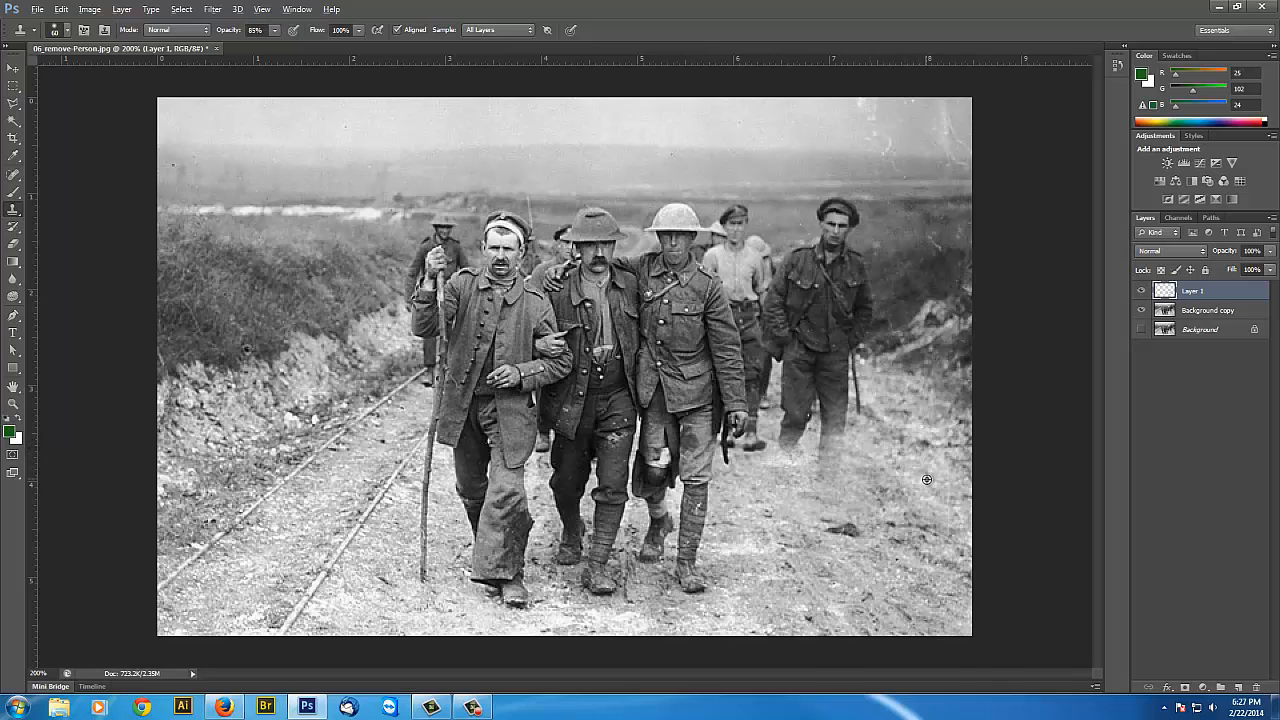
pyautogui.click(848, 454)
pyautogui.click(826, 428)
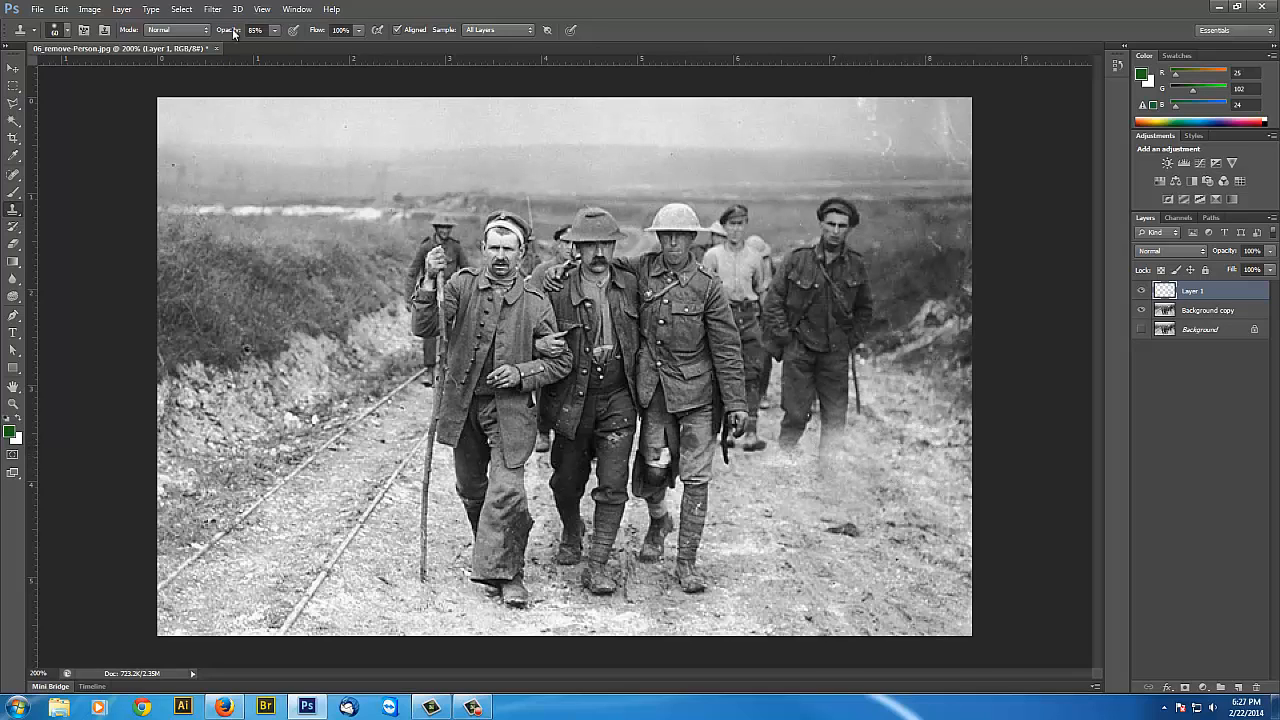
# Step: Set the Clone Stamp opacity to 100% and clone ground texture beside the rightmost soldier's faded lower leg
pyautogui.click(276, 31)
pyautogui.moveTo(281, 48); pyautogui.dragTo(290, 47)
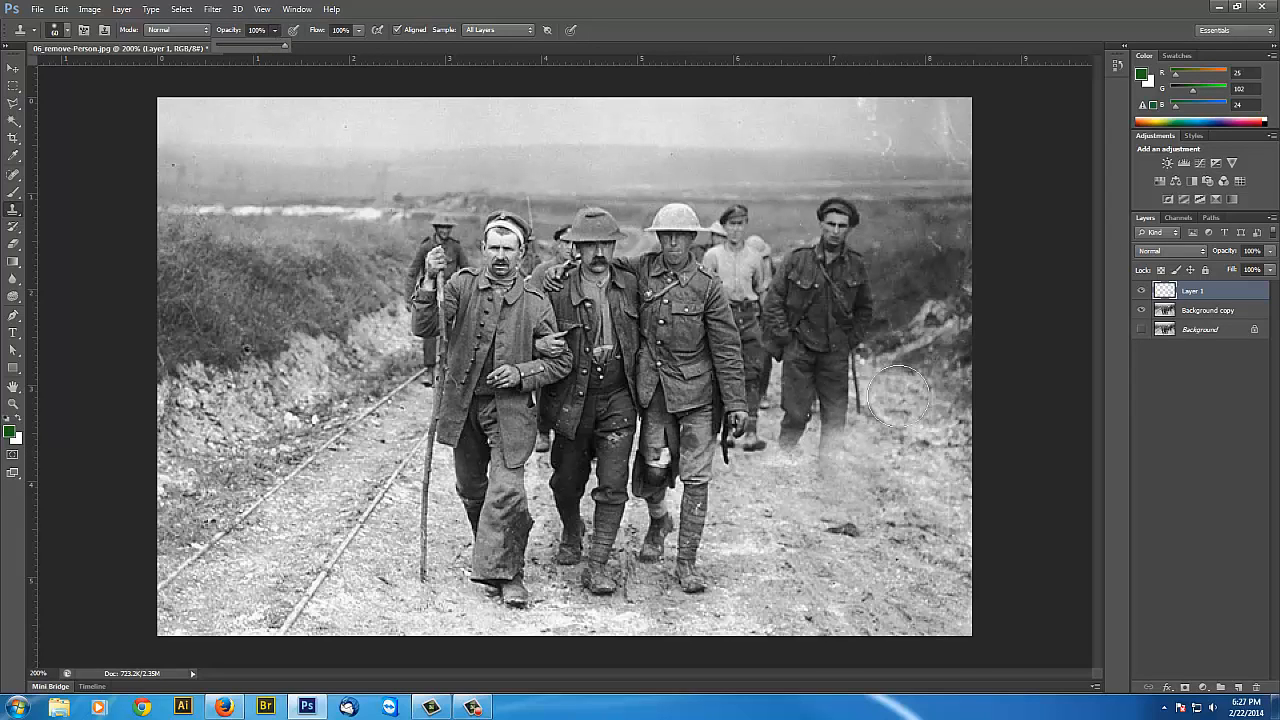
pyautogui.keyDown('alt'); pyautogui.click(921, 563); pyautogui.keyUp('alt')
pyautogui.moveTo(870, 488)
pyautogui.mouseDown()
pyautogui.moveTo(835, 461)
pyautogui.moveTo(891, 540)
pyautogui.moveTo(851, 478)
pyautogui.moveTo(809, 502)
pyautogui.moveTo(860, 493)
pyautogui.moveTo(803, 501)
pyautogui.moveTo(951, 561)
pyautogui.moveTo(962, 573)
pyautogui.moveTo(951, 611)
pyautogui.moveTo(852, 545)
pyautogui.moveTo(861, 588)
pyautogui.moveTo(842, 546)
pyautogui.moveTo(846, 500)
pyautogui.moveTo(868, 487)
pyautogui.moveTo(854, 518)
pyautogui.moveTo(815, 495)
pyautogui.moveTo(899, 527)
pyautogui.moveTo(873, 490)
pyautogui.mouseUp()
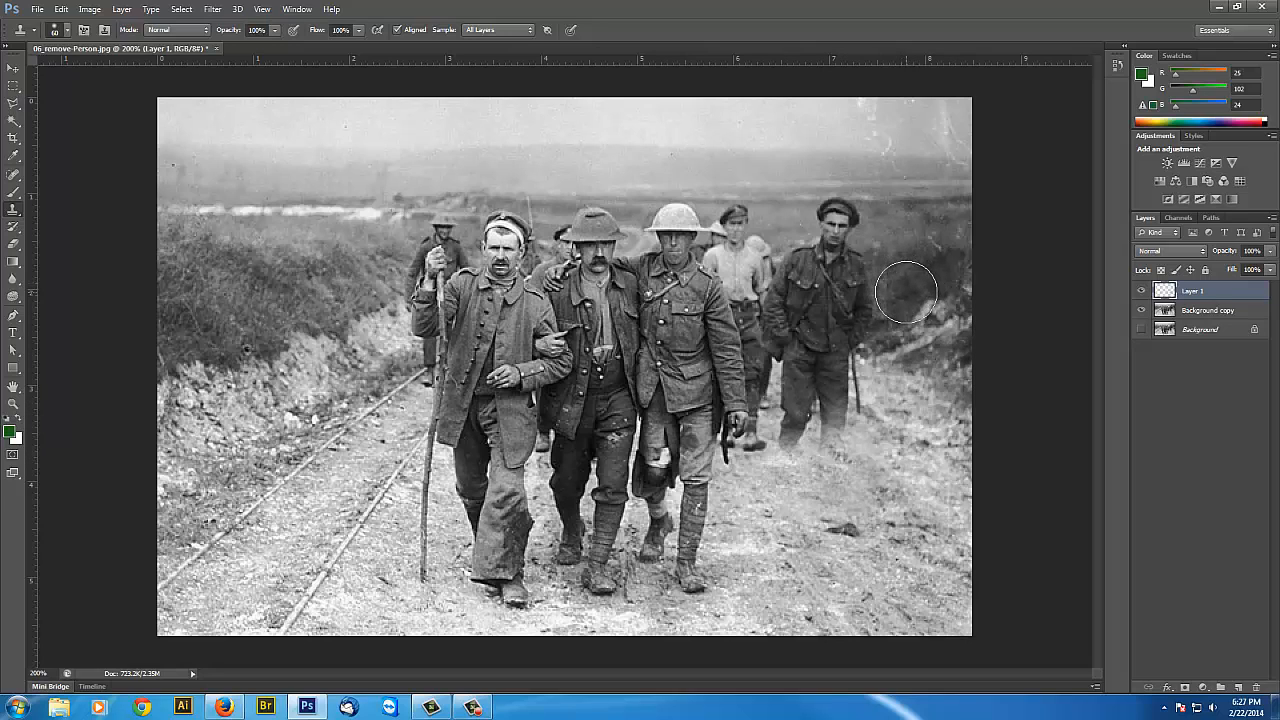
# Step: Reduce the clone brush to 40 px and clone the dark hillside over the outer shoulder and face edge of the rightmost soldier
pyautogui.press('[')
pyautogui.press('[')
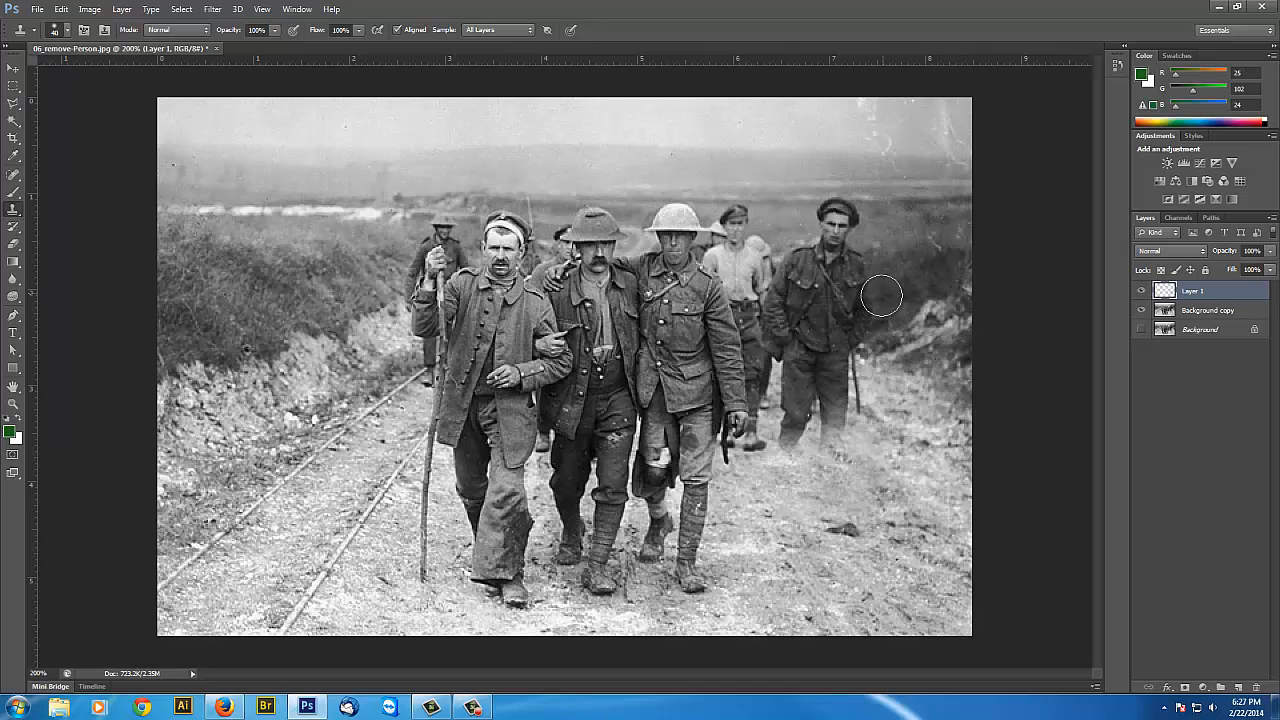
pyautogui.keyDown('alt'); pyautogui.click(907, 276); pyautogui.keyUp('alt')
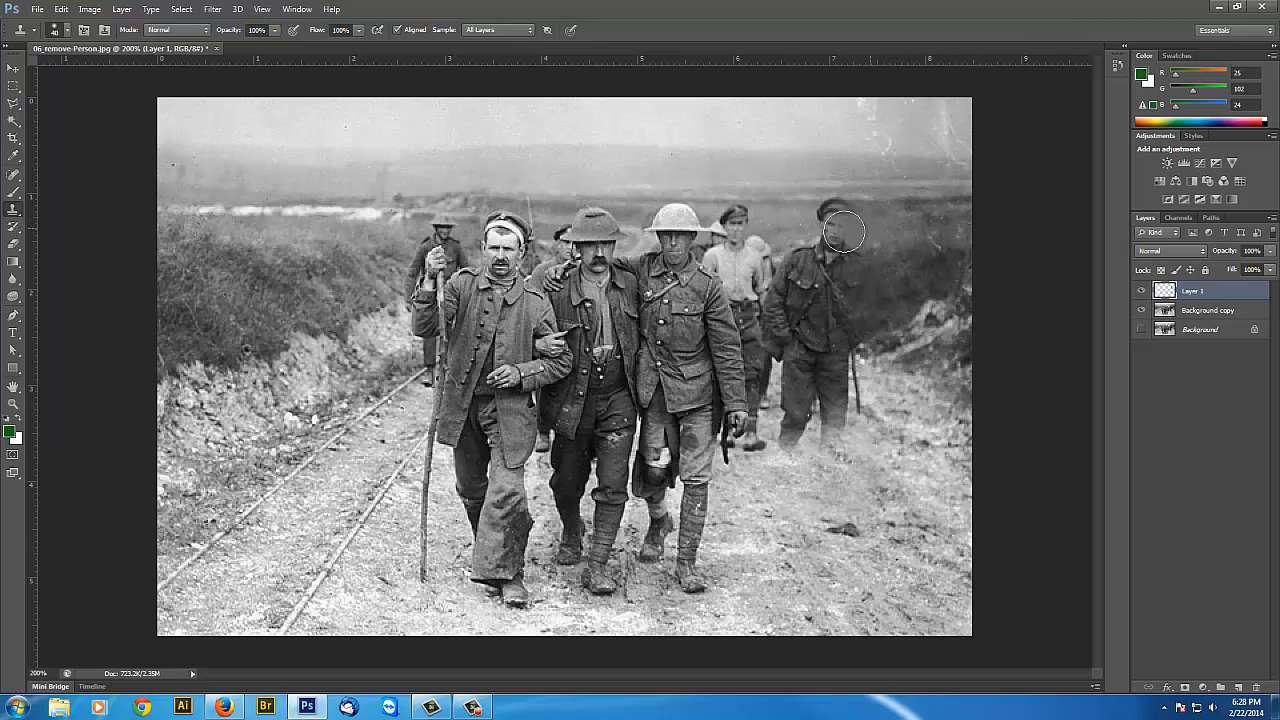
# Step: Clone the grey field beside the rightmost soldier over his face, and undo the last stray stroke
pyautogui.keyDown('alt'); pyautogui.click(779, 229); pyautogui.keyUp('alt')
pyautogui.click(823, 226)
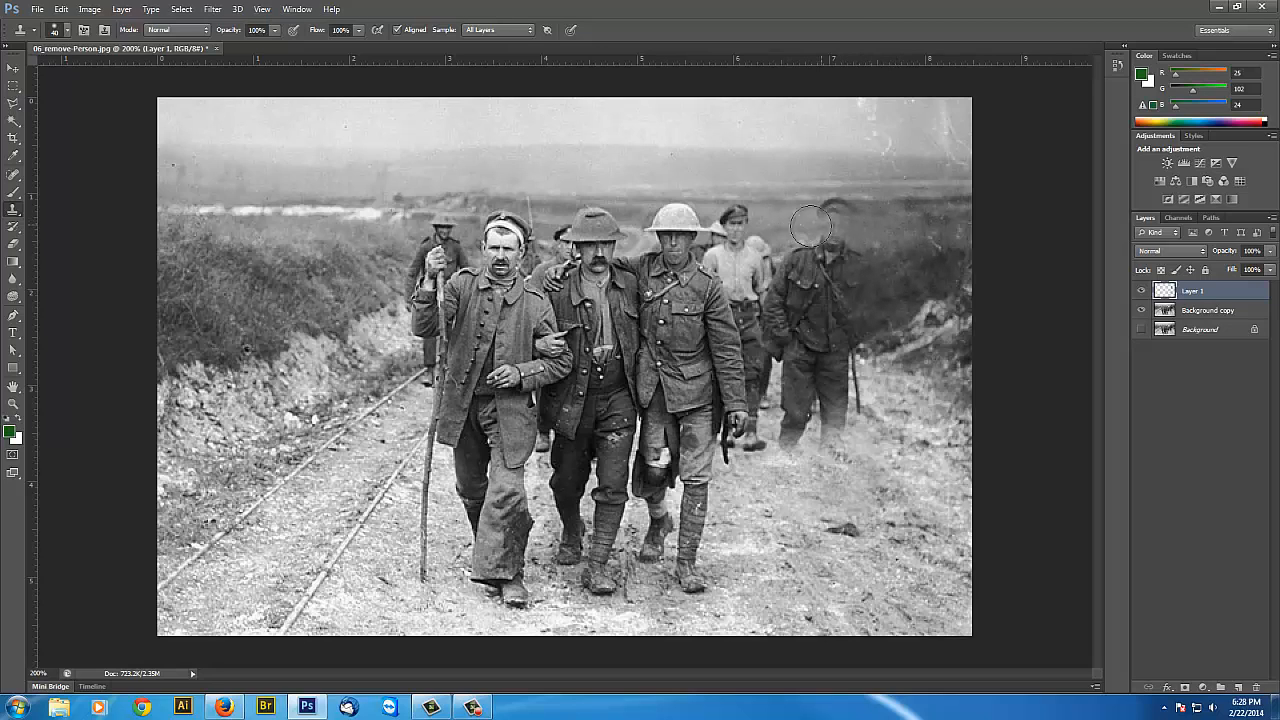
pyautogui.keyDown('alt'); pyautogui.click(783, 228); pyautogui.keyUp('alt')
pyautogui.click(828, 225)
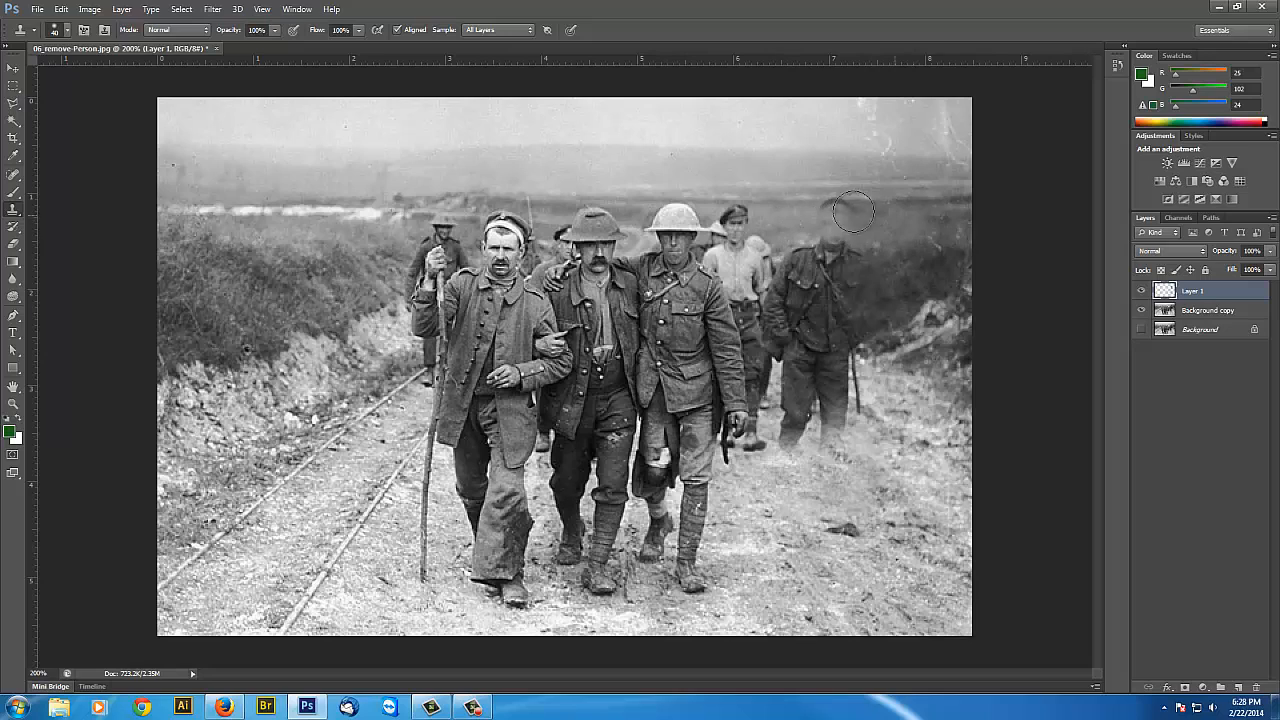
pyautogui.click(764, 204)
pyautogui.hotkey('ctrl', 'z')
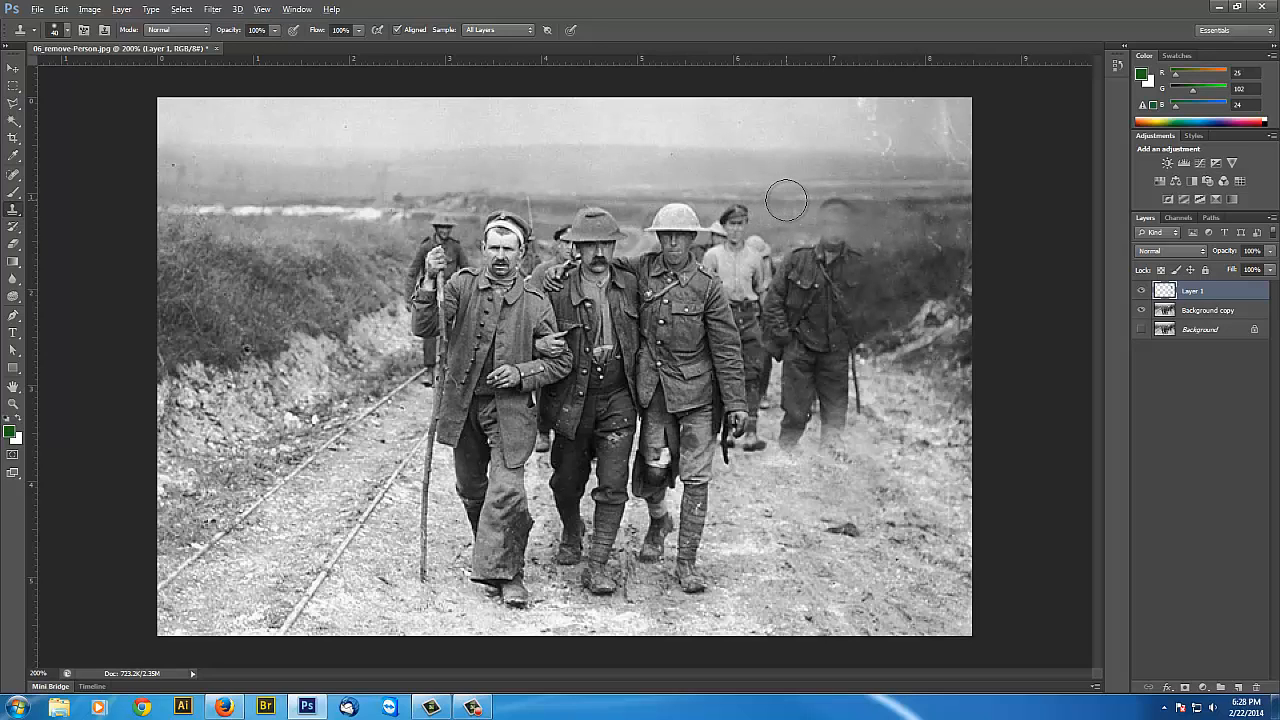
# Step: Clone the horizon background over the rightmost soldier's cap and the dark hillside over his neck and outer arm
pyautogui.keyDown('alt'); pyautogui.click(786, 200); pyautogui.keyUp('alt')
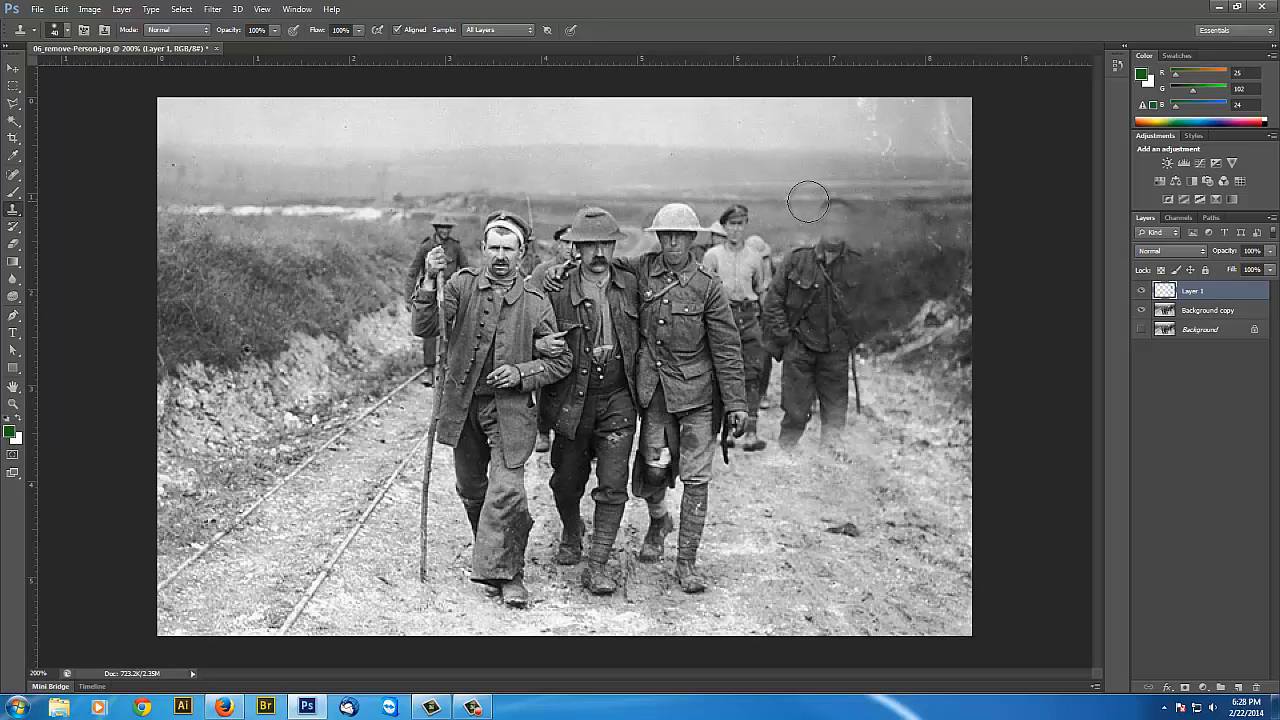
pyautogui.click(832, 201)
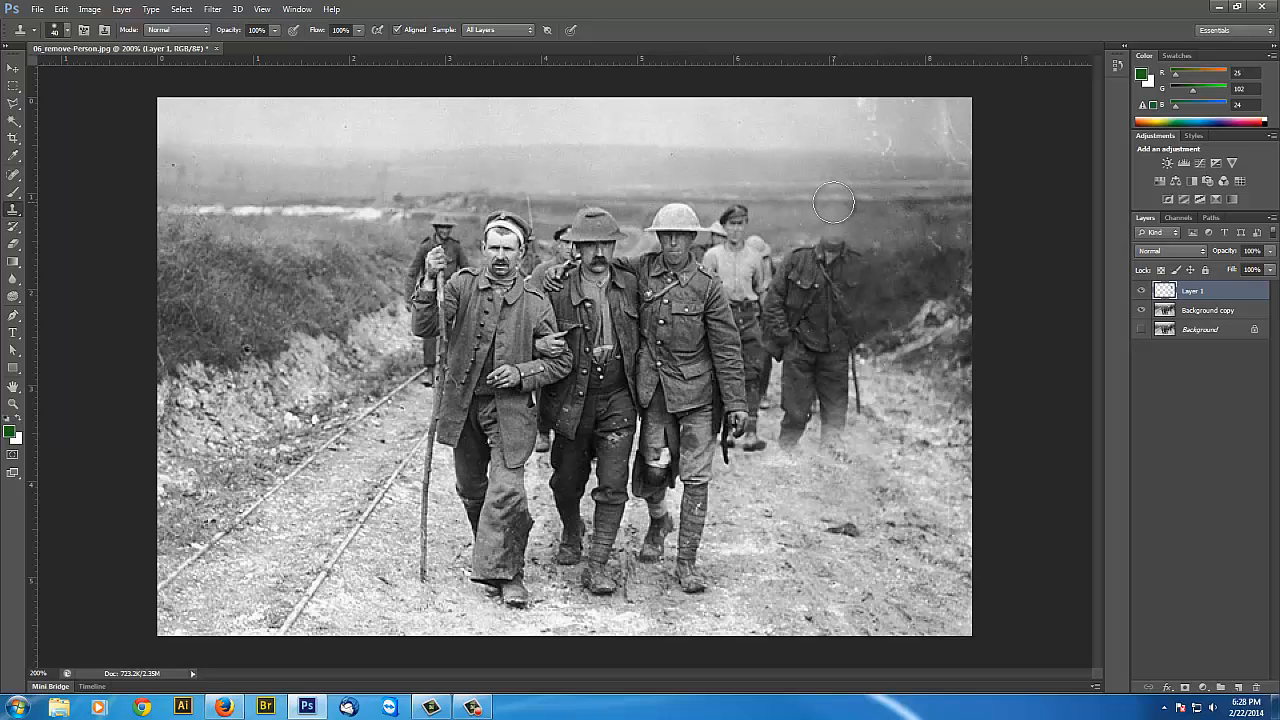
pyautogui.keyDown('alt'); pyautogui.click(892, 205); pyautogui.keyUp('alt')
pyautogui.moveTo(868, 205); pyautogui.dragTo(841, 206)
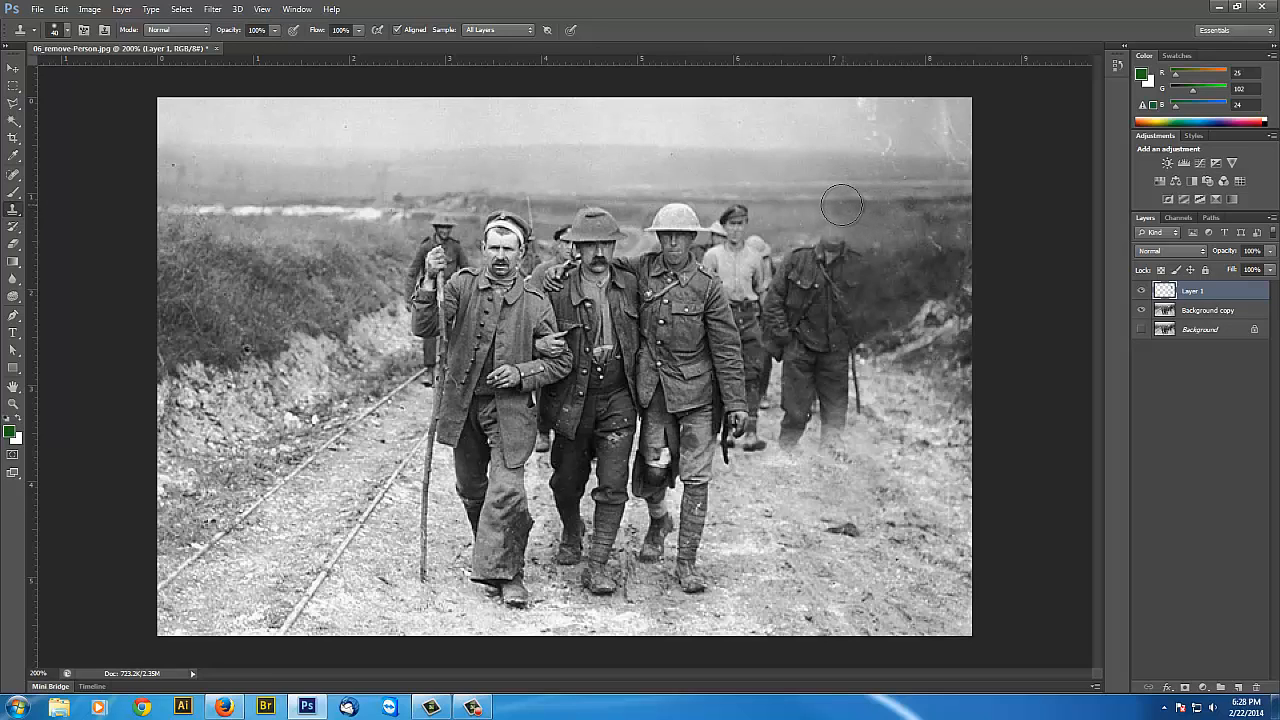
pyautogui.keyDown('alt'); pyautogui.click(896, 275); pyautogui.keyUp('alt')
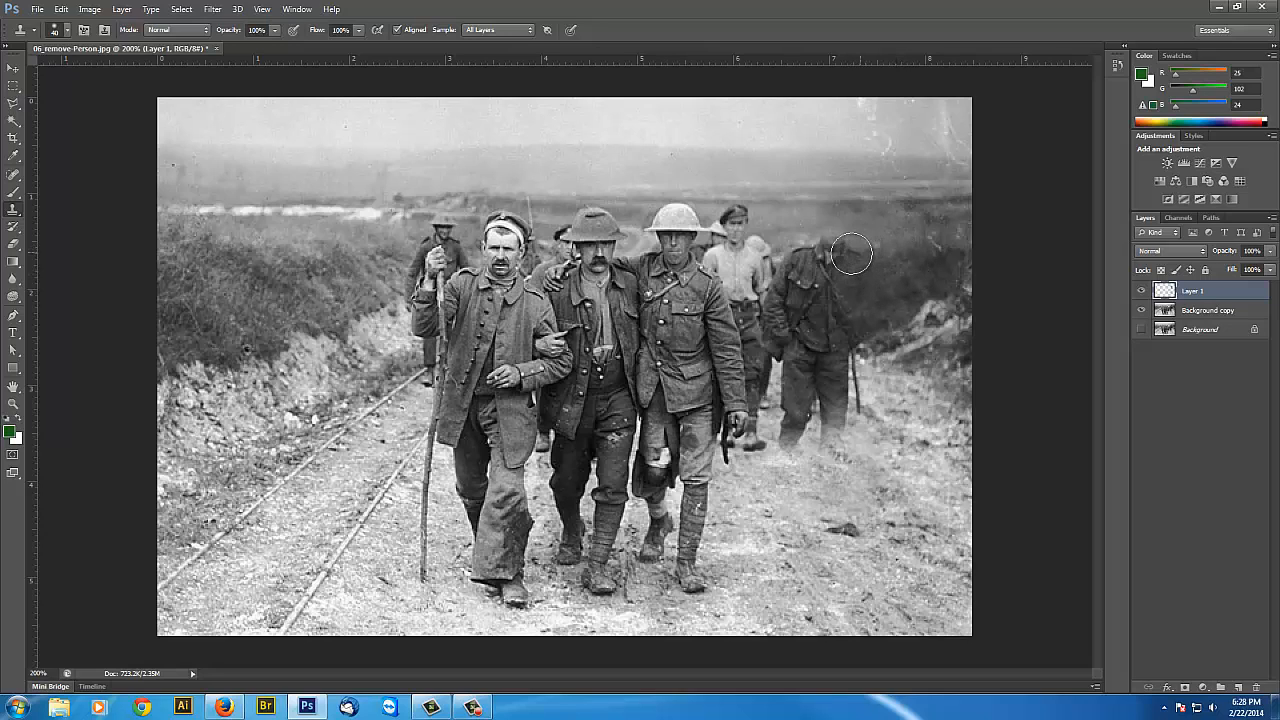
pyautogui.click(909, 343)
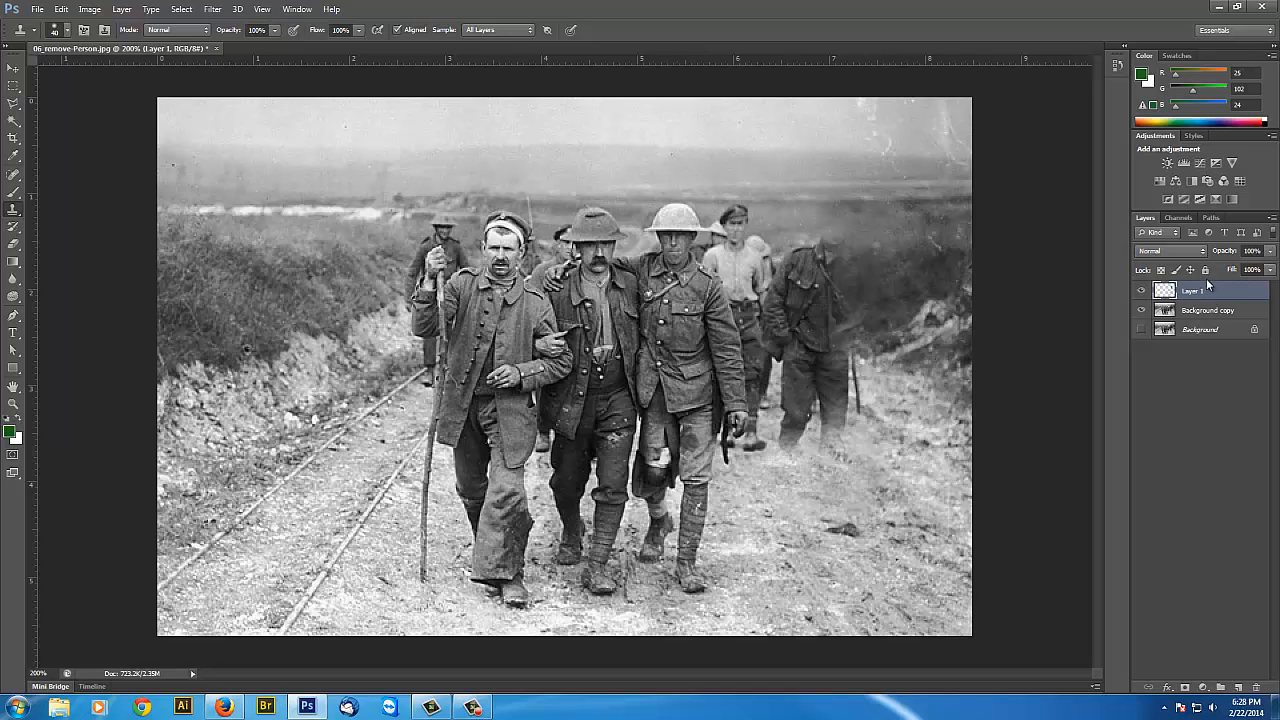
# Step: Add another empty layer and set up the Polygonal Lasso tool with a 1 px feather
pyautogui.click(1238, 688)
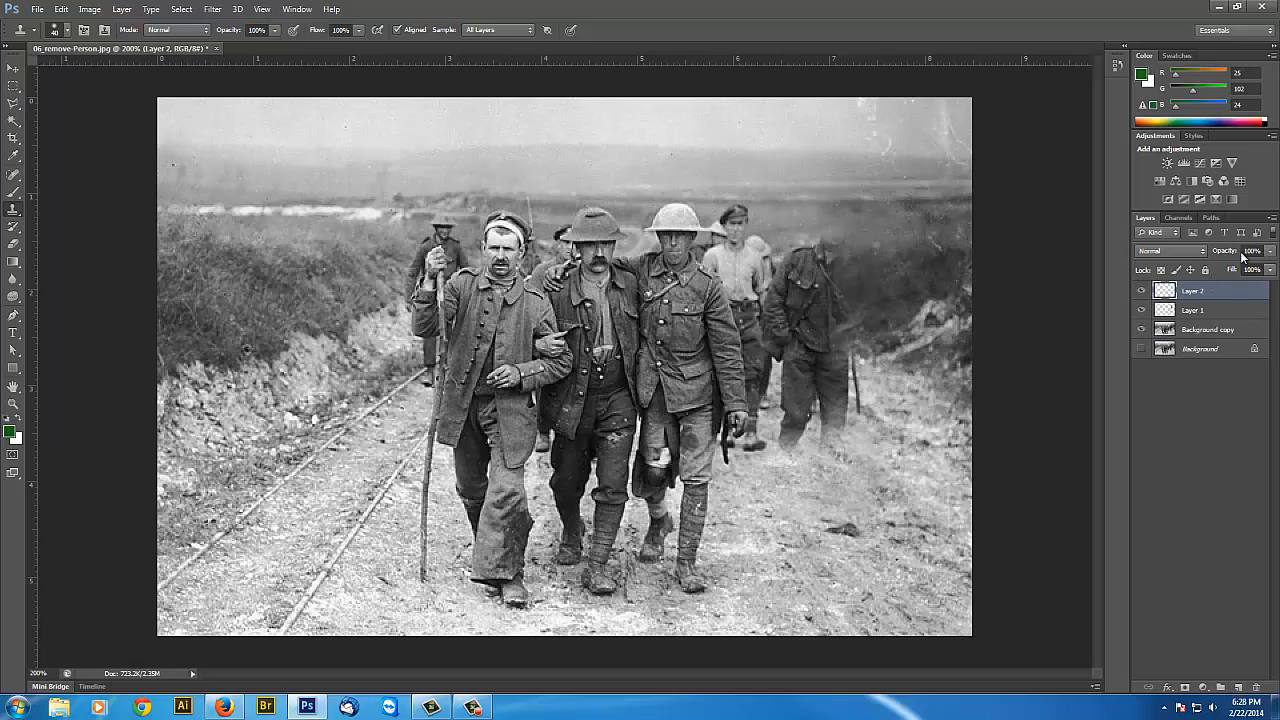
pyautogui.click(13, 103)
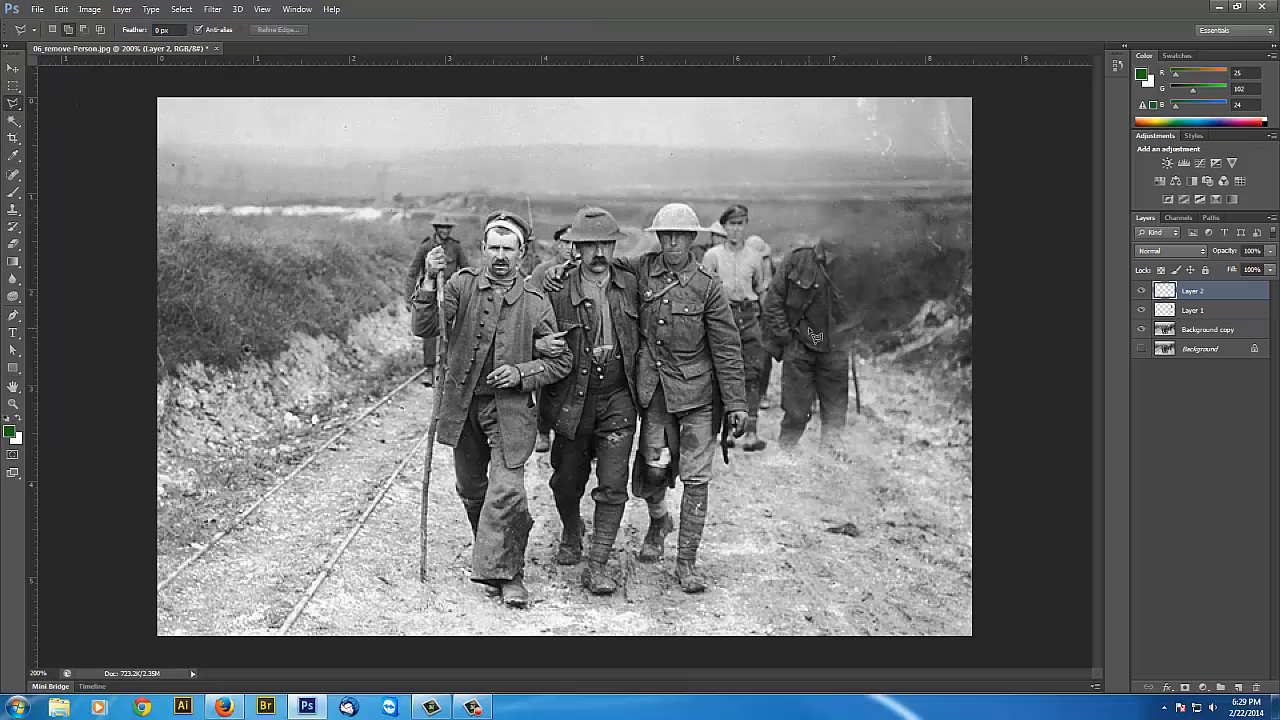
pyautogui.hotkey('ctrl', '+')
pyautogui.hotkey('ctrl', '+')
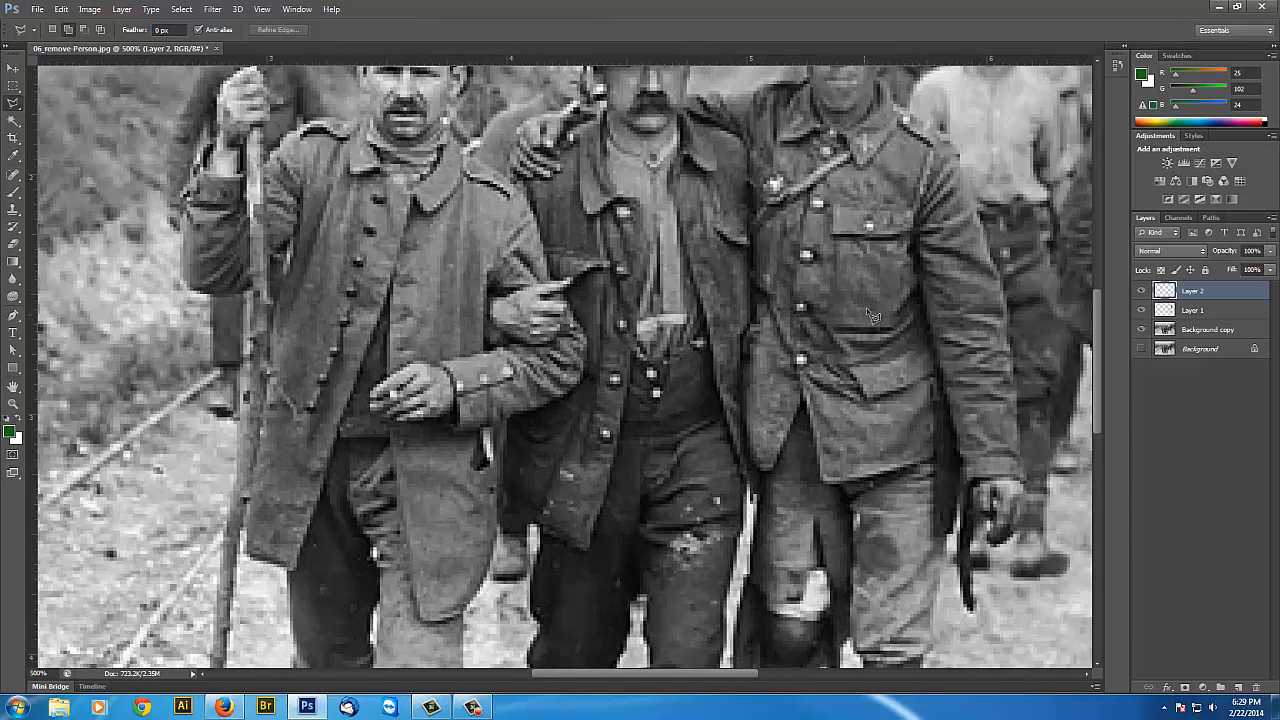
pyautogui.moveTo(865, 280); pyautogui.dragTo(465, 419)
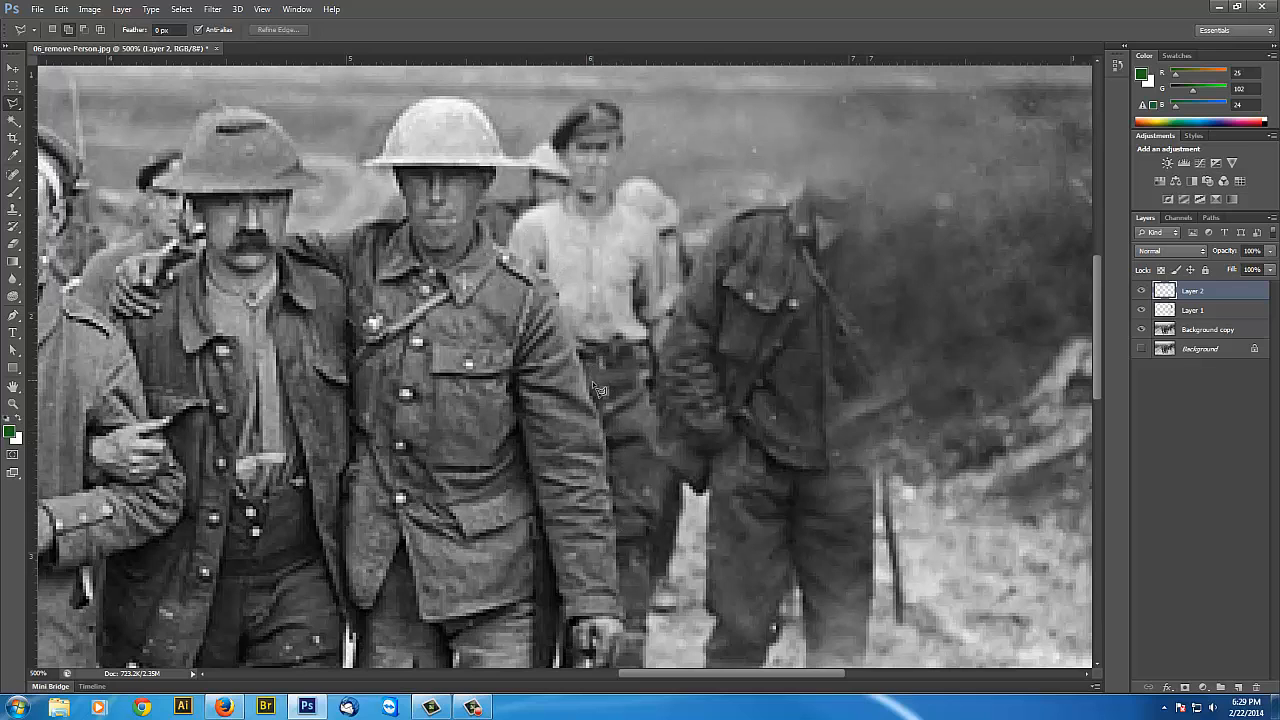
pyautogui.scroll(2, 598, 388)
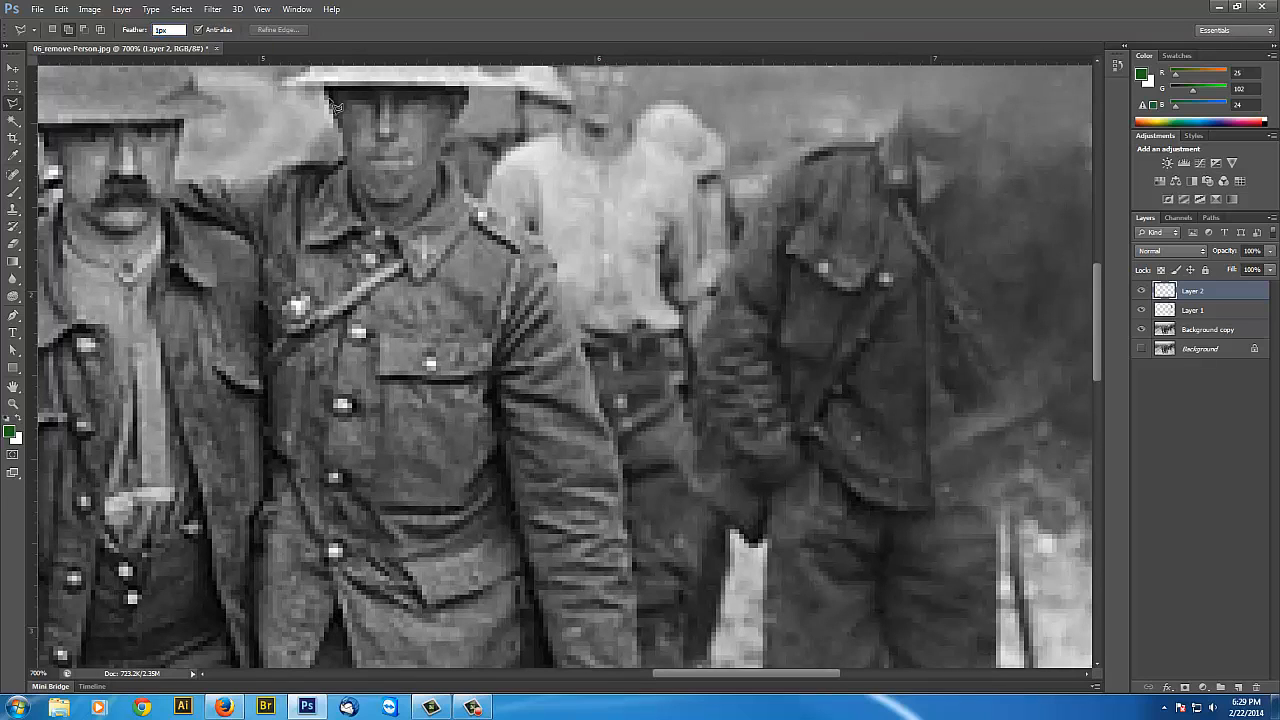
# Step: Trace the lasso outline down the helmeted soldier's outer sleeve, around his hand and cane, and onto the open ground
pyautogui.click(449, 163)
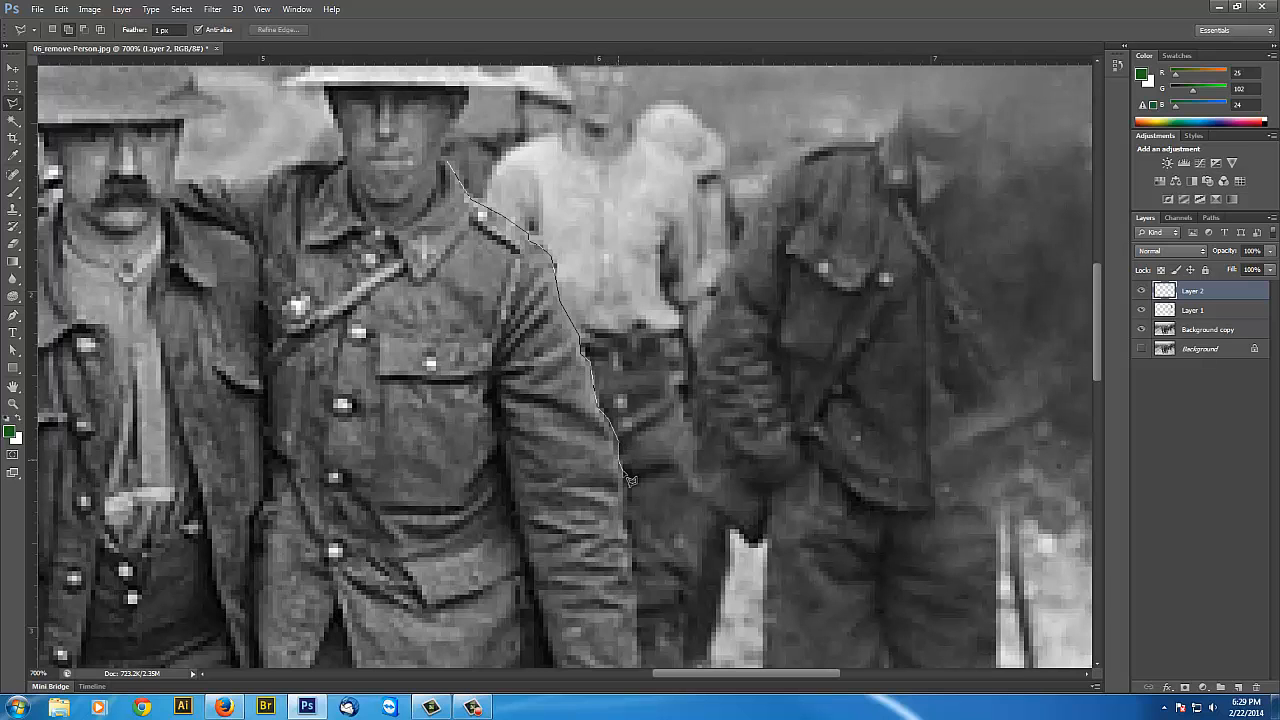
pyautogui.moveTo(652, 505); pyautogui.dragTo(636, 257)
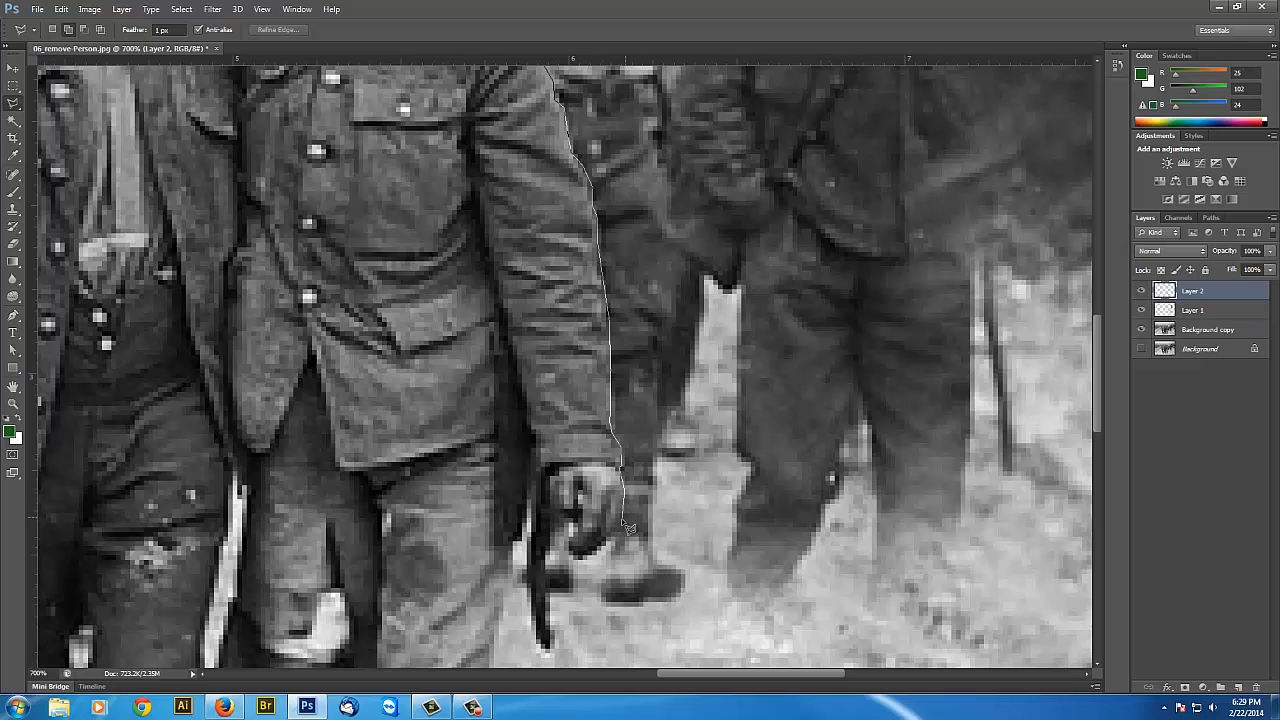
pyautogui.click(549, 509)
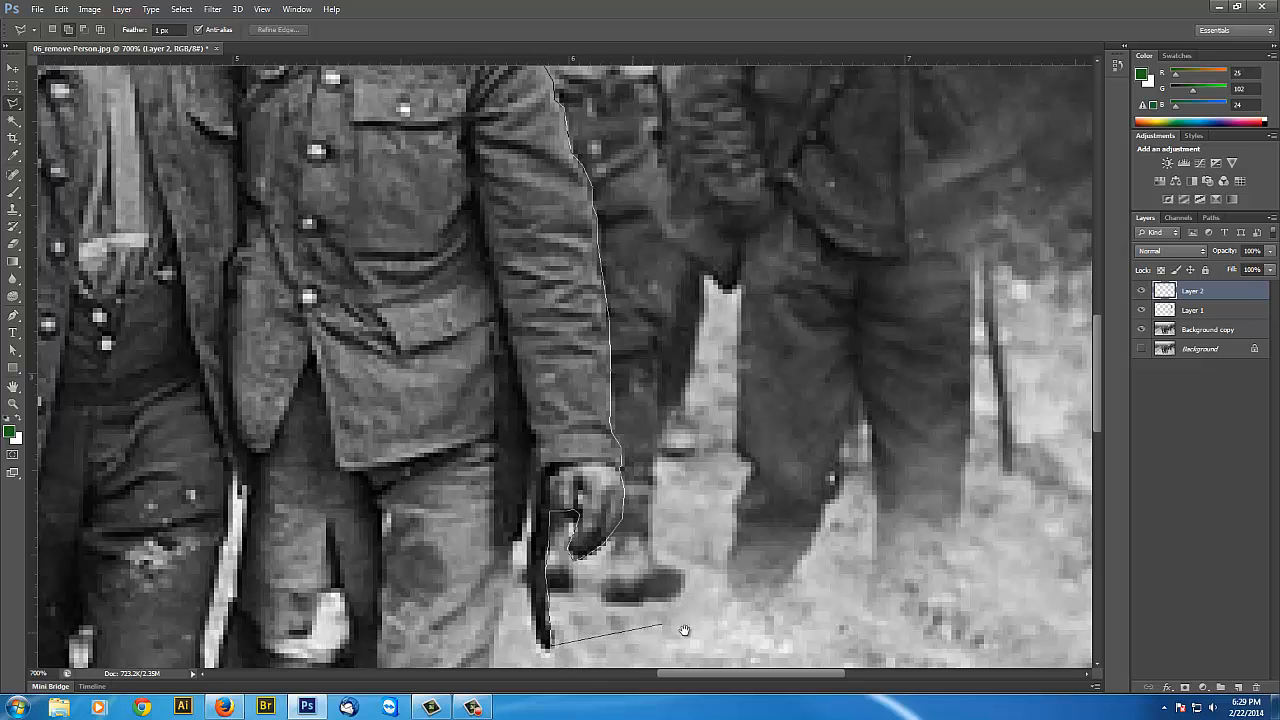
pyautogui.moveTo(682, 628)
pyautogui.mouseDown()
pyautogui.moveTo(567, 434)
pyautogui.moveTo(433, 359)
pyautogui.mouseUp()
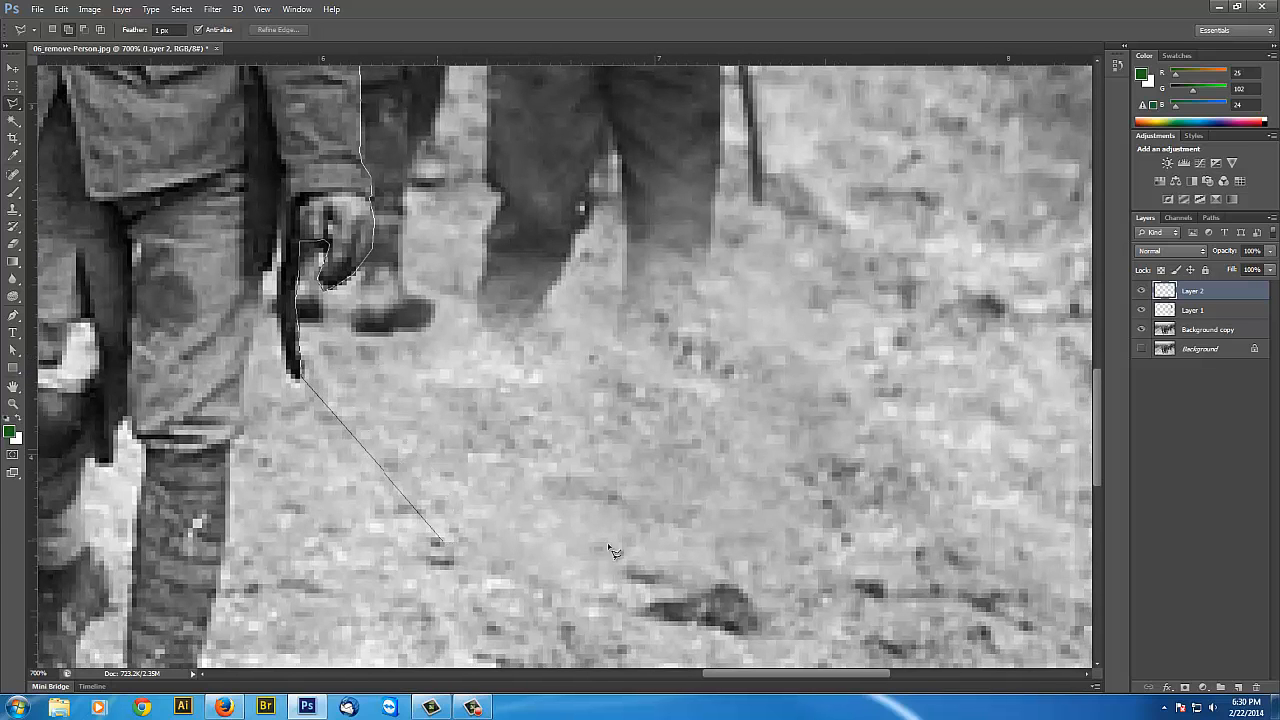
pyautogui.click(443, 541)
pyautogui.click(668, 652)
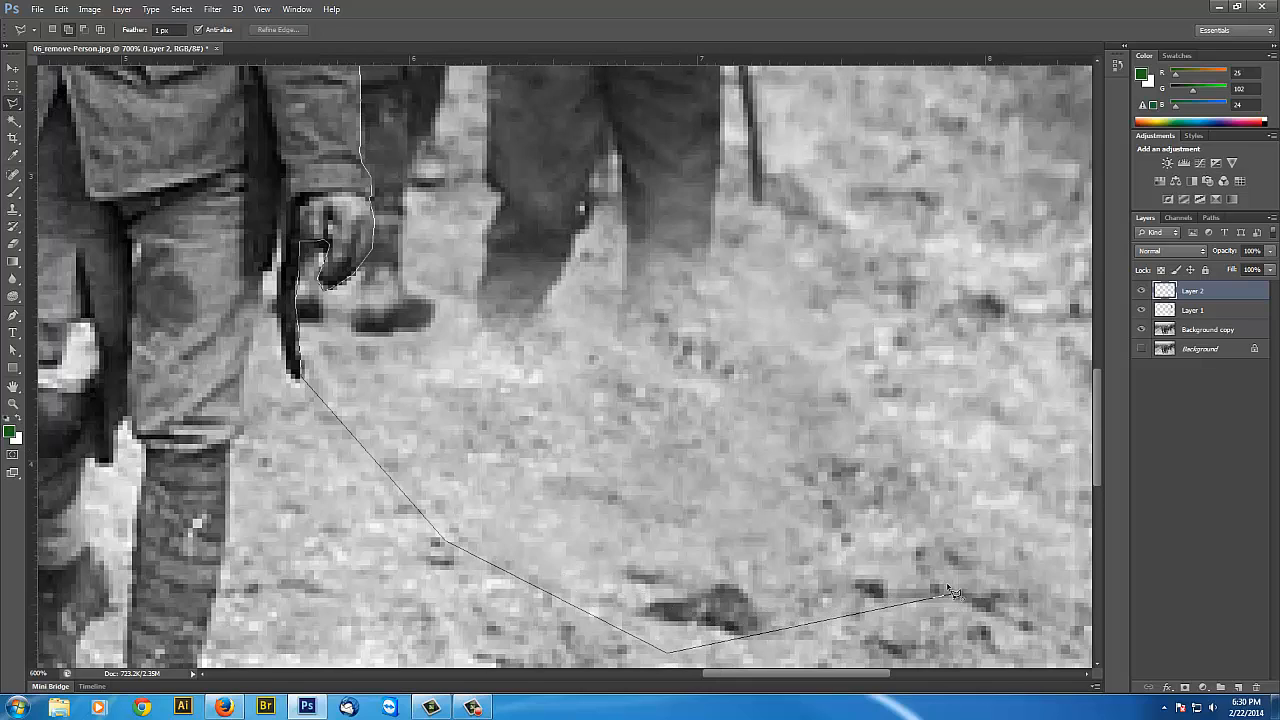
# Step: Close the lasso selection around the hillside, sky and background figures, following the helmeted soldier's helmet and shoulder edge
pyautogui.scroll(-3, 940, 580)
pyautogui.scroll(-1, 924, 556)
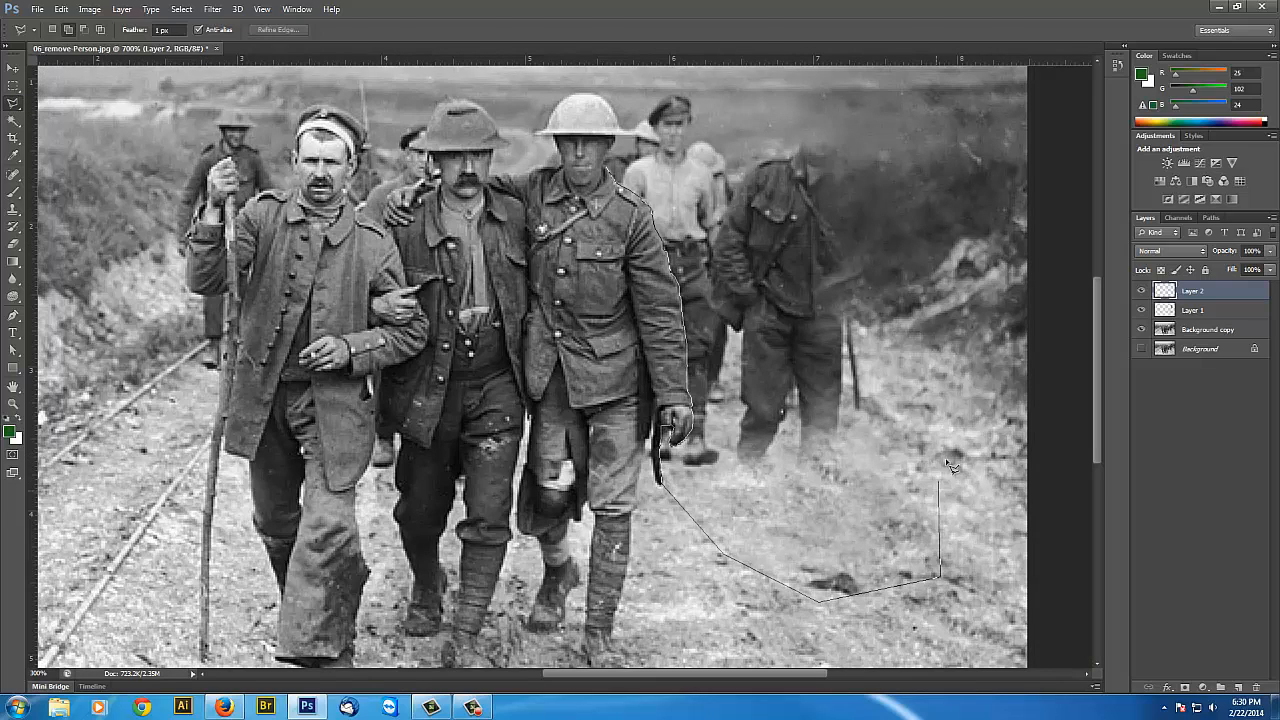
pyautogui.click(996, 462)
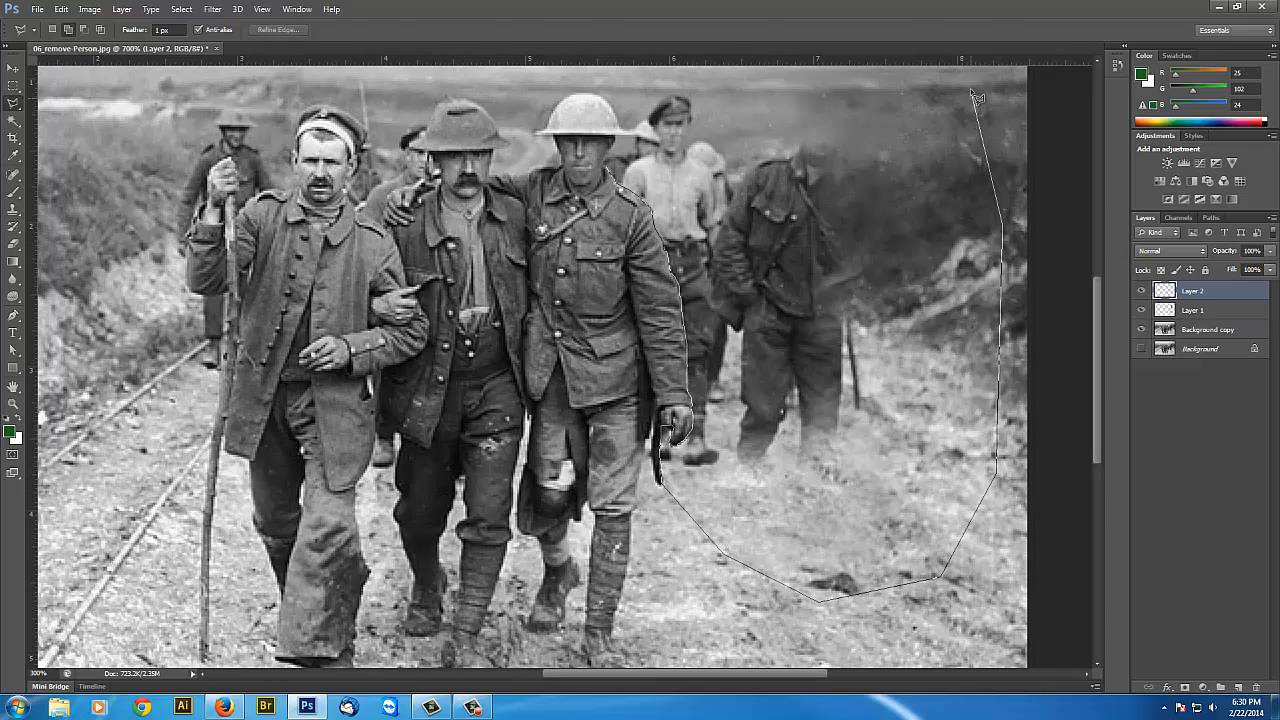
pyautogui.moveTo(900, 114); pyautogui.dragTo(911, 226)
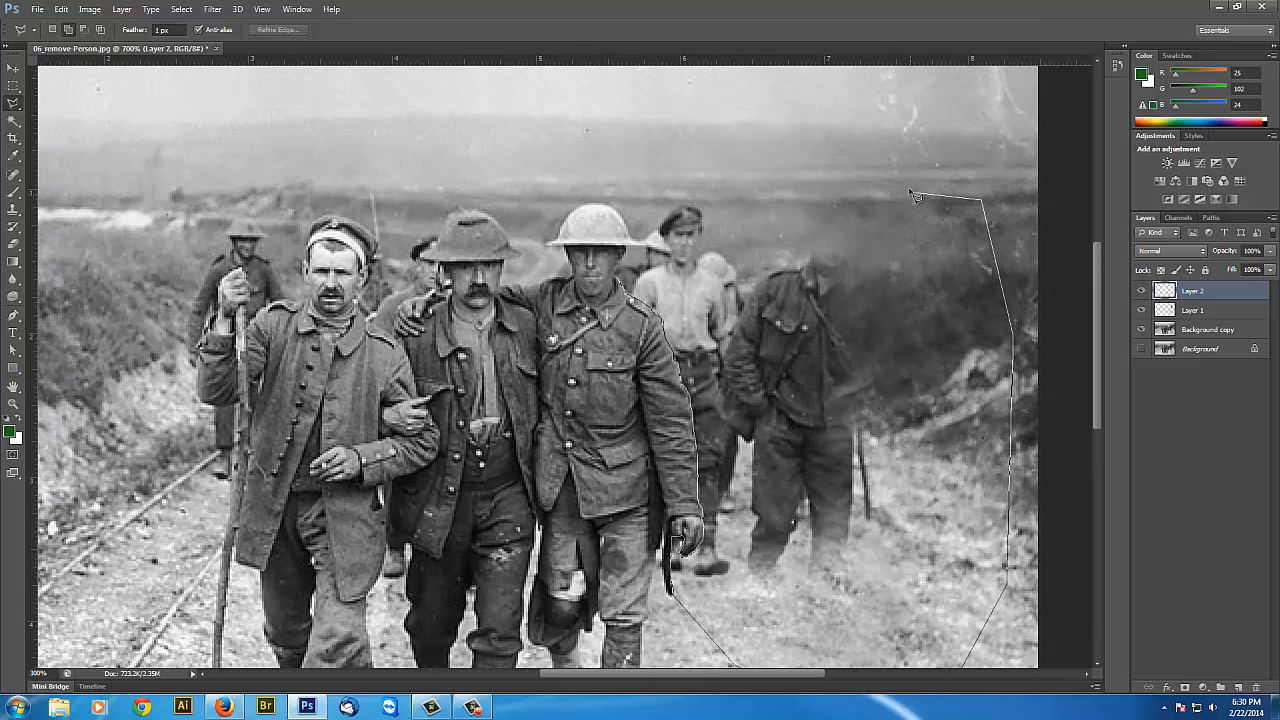
pyautogui.click(872, 105)
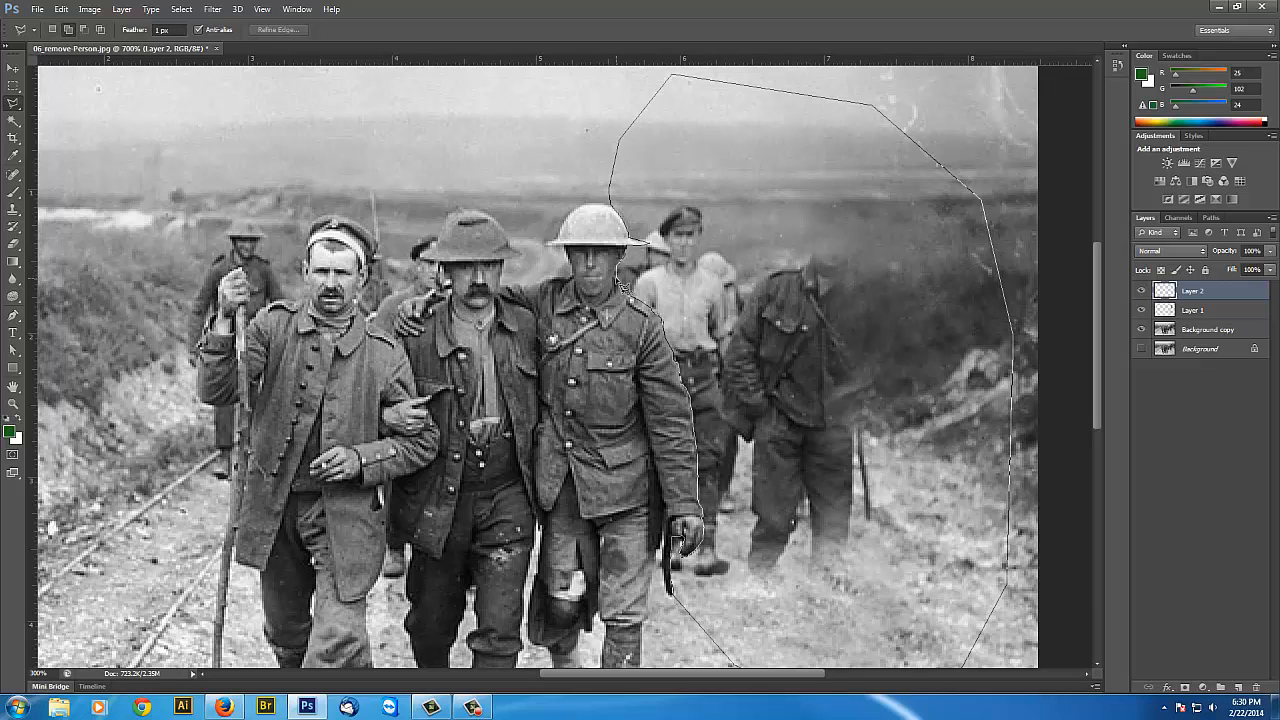
pyautogui.click(619, 283)
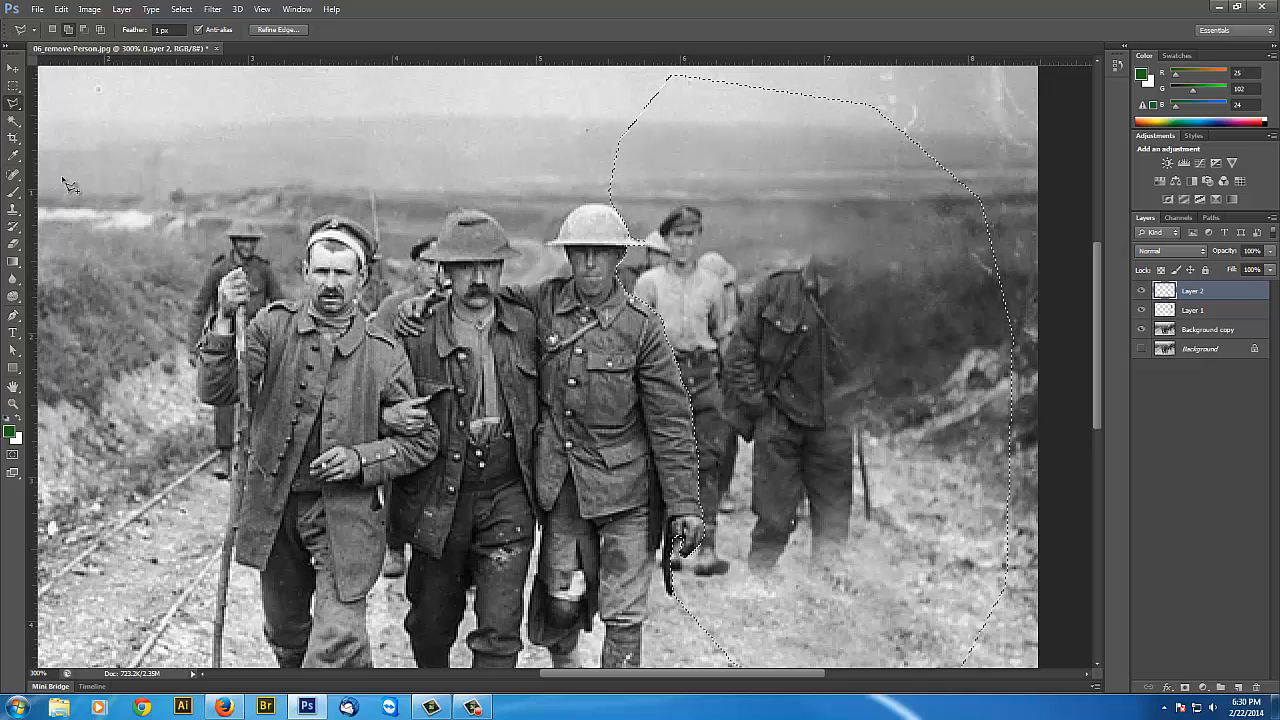
# Step: Switch to the Clone Stamp at 70 px and clone background over the hillside and the rightmost soldier's outer leg
pyautogui.click(13, 209)
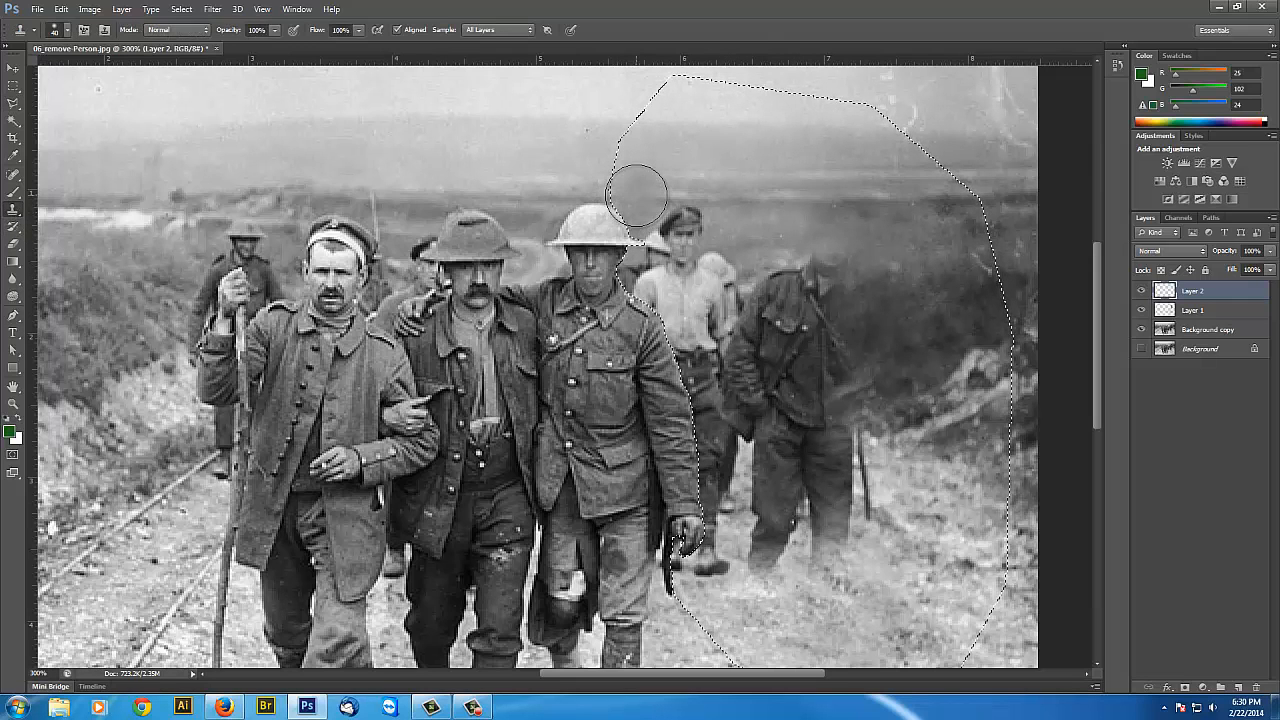
pyautogui.press(']')
pyautogui.press(']')
pyautogui.press(']')
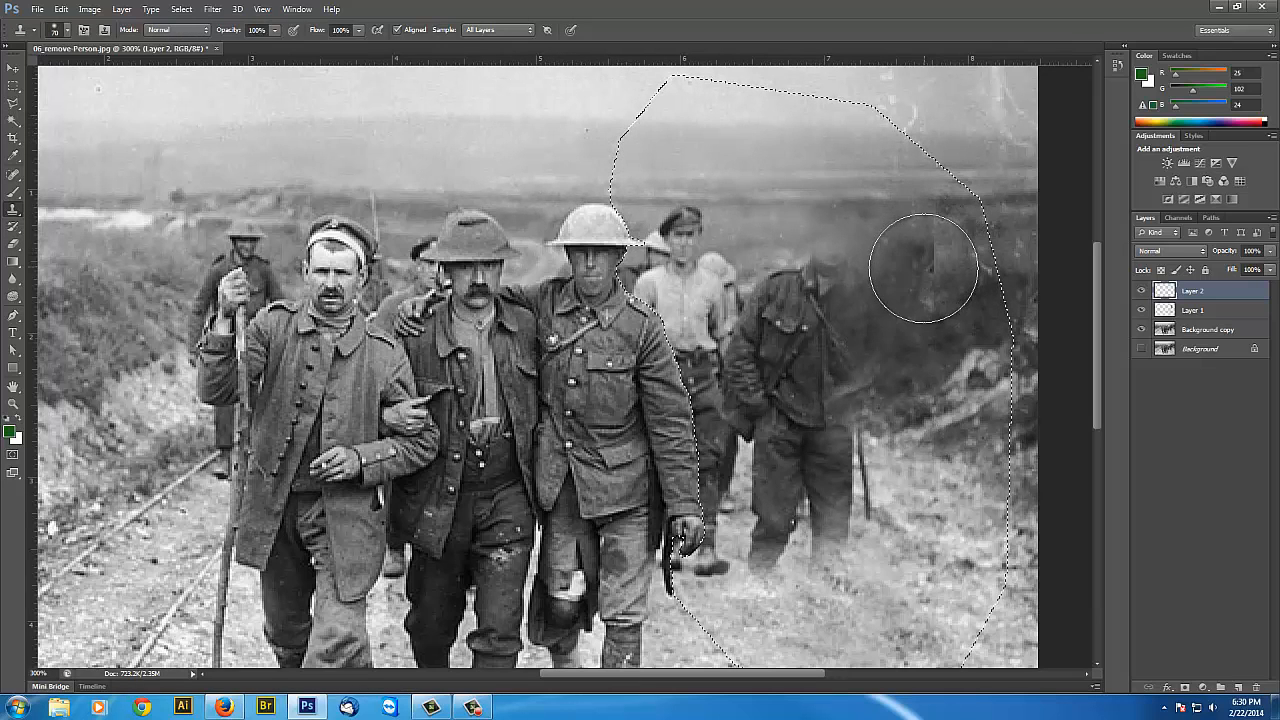
pyautogui.moveTo(924, 268)
pyautogui.mouseDown()
pyautogui.moveTo(896, 285)
pyautogui.moveTo(781, 231)
pyautogui.moveTo(838, 264)
pyautogui.moveTo(827, 291)
pyautogui.moveTo(862, 296)
pyautogui.moveTo(875, 281)
pyautogui.moveTo(849, 276)
pyautogui.moveTo(890, 277)
pyautogui.mouseUp()
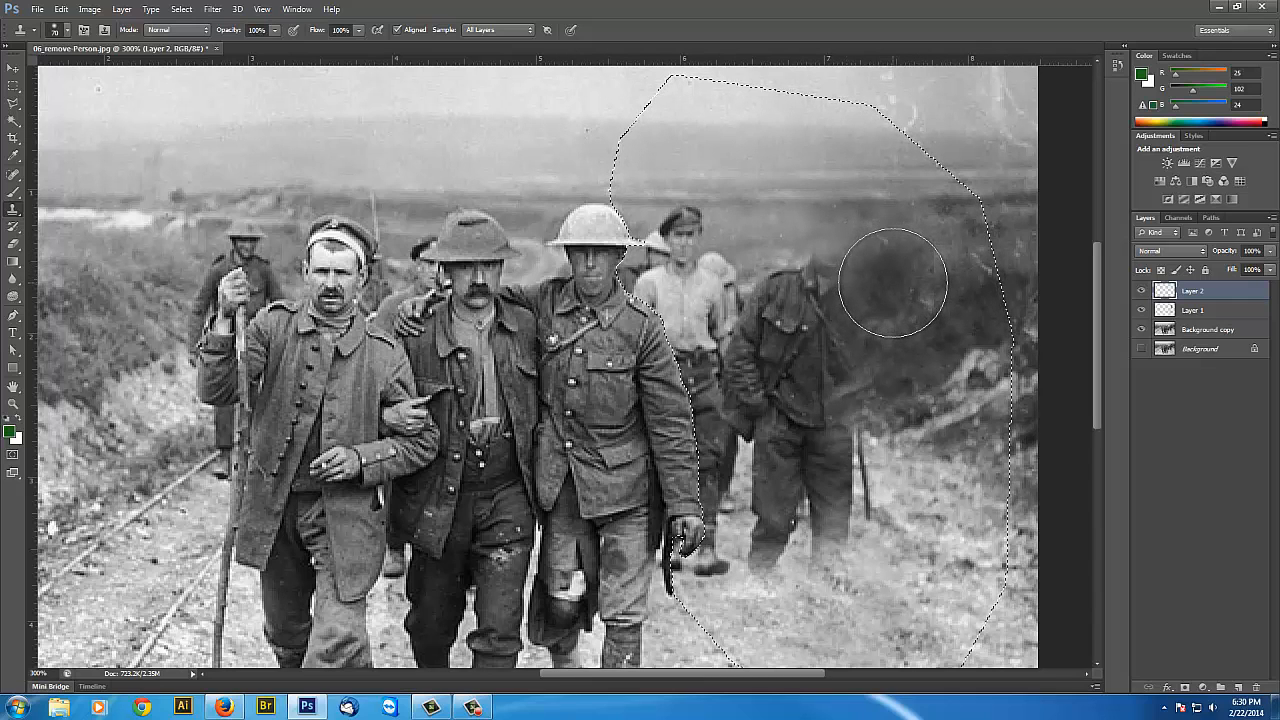
pyautogui.moveTo(893, 282)
pyautogui.mouseDown()
pyautogui.moveTo(932, 532)
pyautogui.moveTo(955, 609)
pyautogui.moveTo(971, 594)
pyautogui.moveTo(910, 528)
pyautogui.moveTo(945, 522)
pyautogui.moveTo(847, 487)
pyautogui.moveTo(895, 521)
pyautogui.mouseUp()
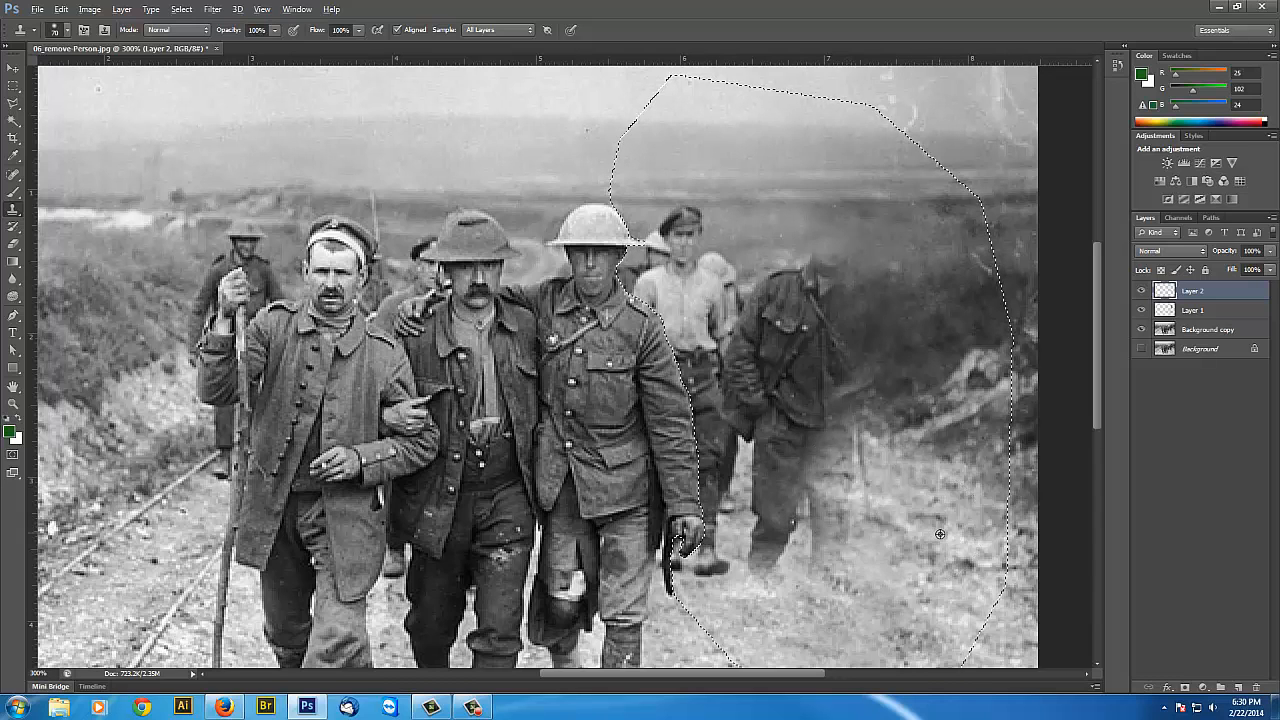
# Step: Clone the pale ground over the rightmost soldier's lower legs and the feet of the white-shirted man behind
pyautogui.keyDown('alt'); pyautogui.click(928, 533); pyautogui.keyUp('alt')
pyautogui.moveTo(834, 557)
pyautogui.mouseDown()
pyautogui.moveTo(923, 591)
pyautogui.moveTo(857, 501)
pyautogui.moveTo(836, 495)
pyautogui.moveTo(840, 594)
pyautogui.moveTo(819, 614)
pyautogui.moveTo(768, 542)
pyautogui.moveTo(767, 602)
pyautogui.mouseUp()
pyautogui.keyDown('alt'); pyautogui.click(923, 588); pyautogui.keyUp('alt')
pyautogui.keyDown('alt'); pyautogui.click(823, 611); pyautogui.keyUp('alt')
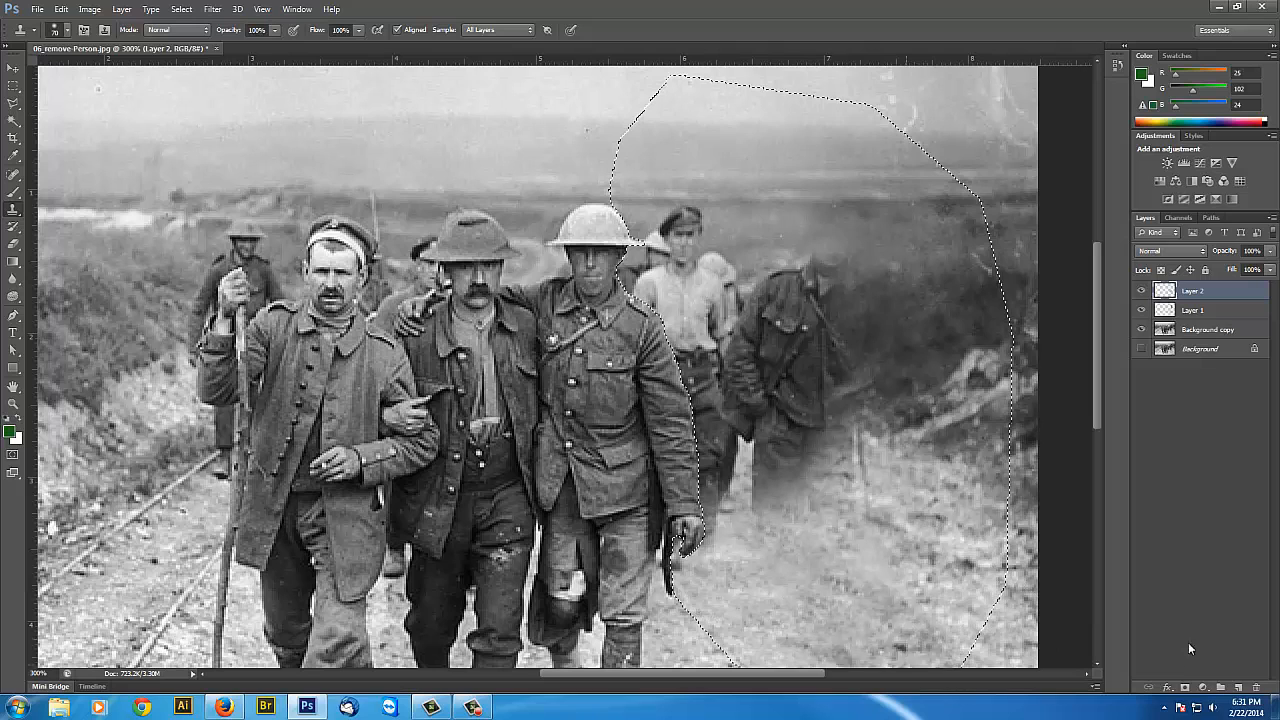
pyautogui.keyDown('alt'); pyautogui.click(860, 630); pyautogui.keyUp('alt')
pyautogui.moveTo(756, 525); pyautogui.dragTo(731, 495)
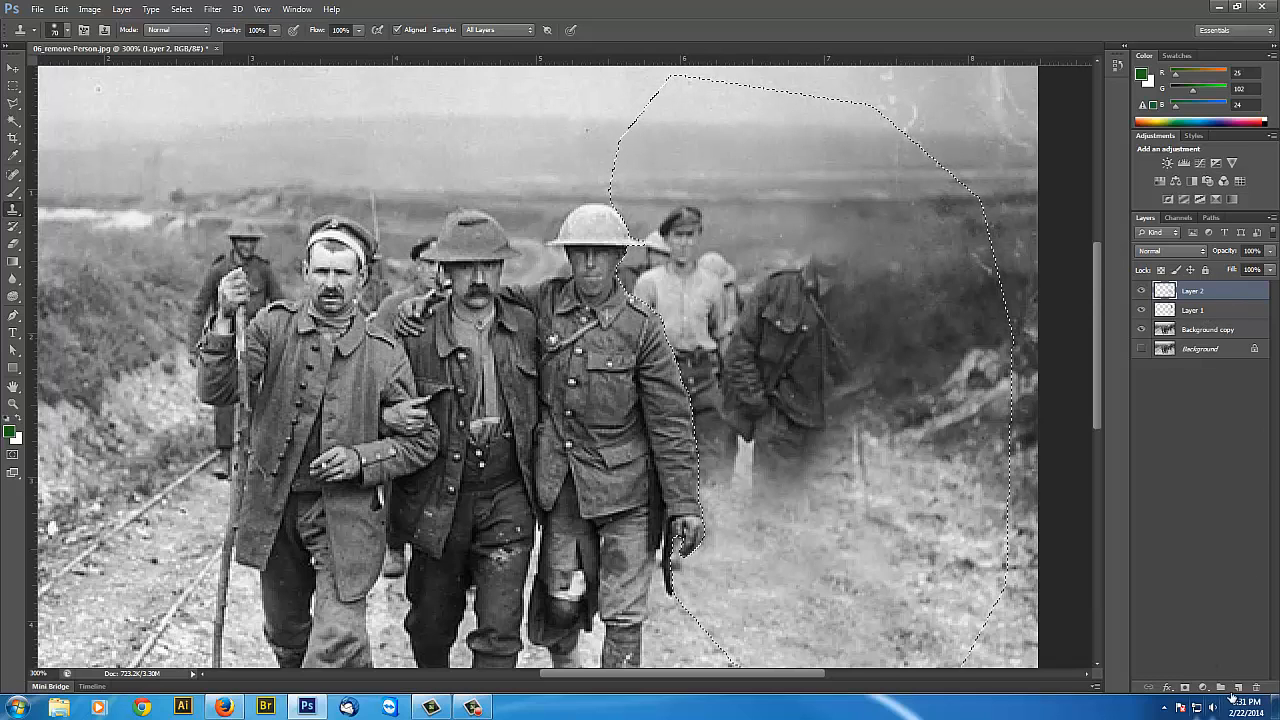
# Step: Add a new layer and clone the pale ground over the rightmost soldier's remaining trousers and the white-shirted man's legs
pyautogui.click(1238, 690)
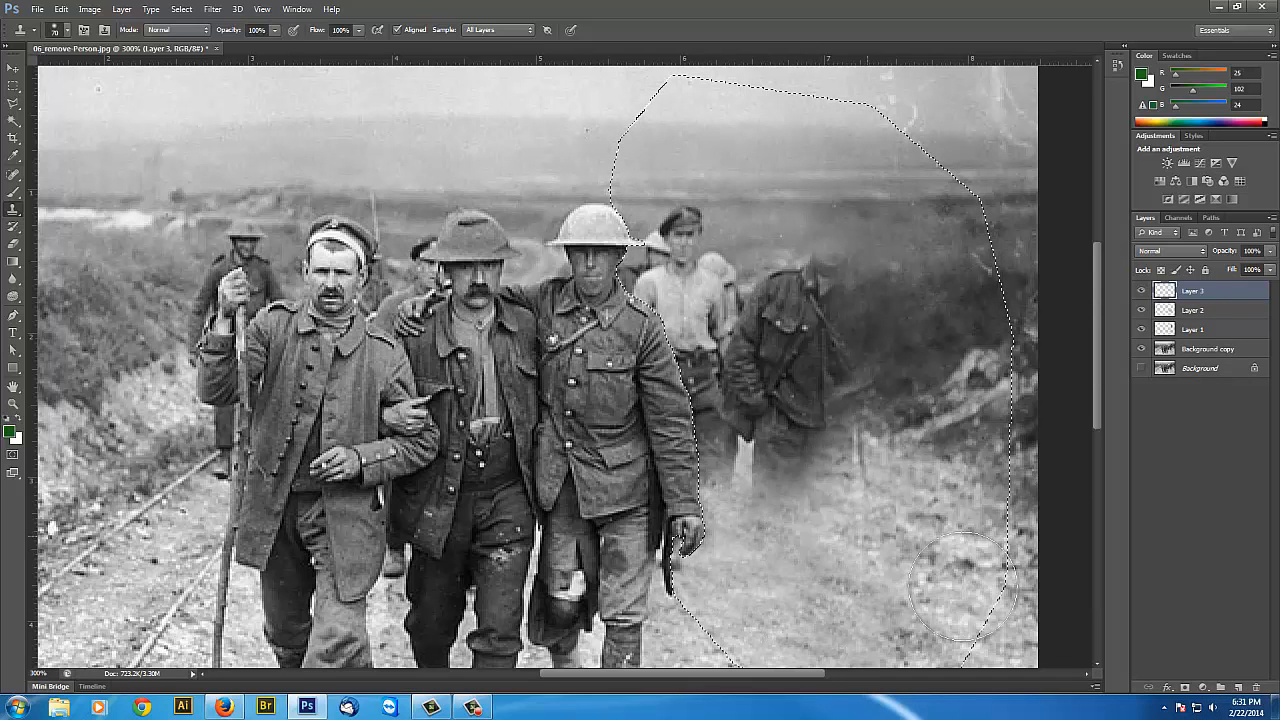
pyautogui.keyDown('alt'); pyautogui.click(858, 592); pyautogui.keyUp('alt')
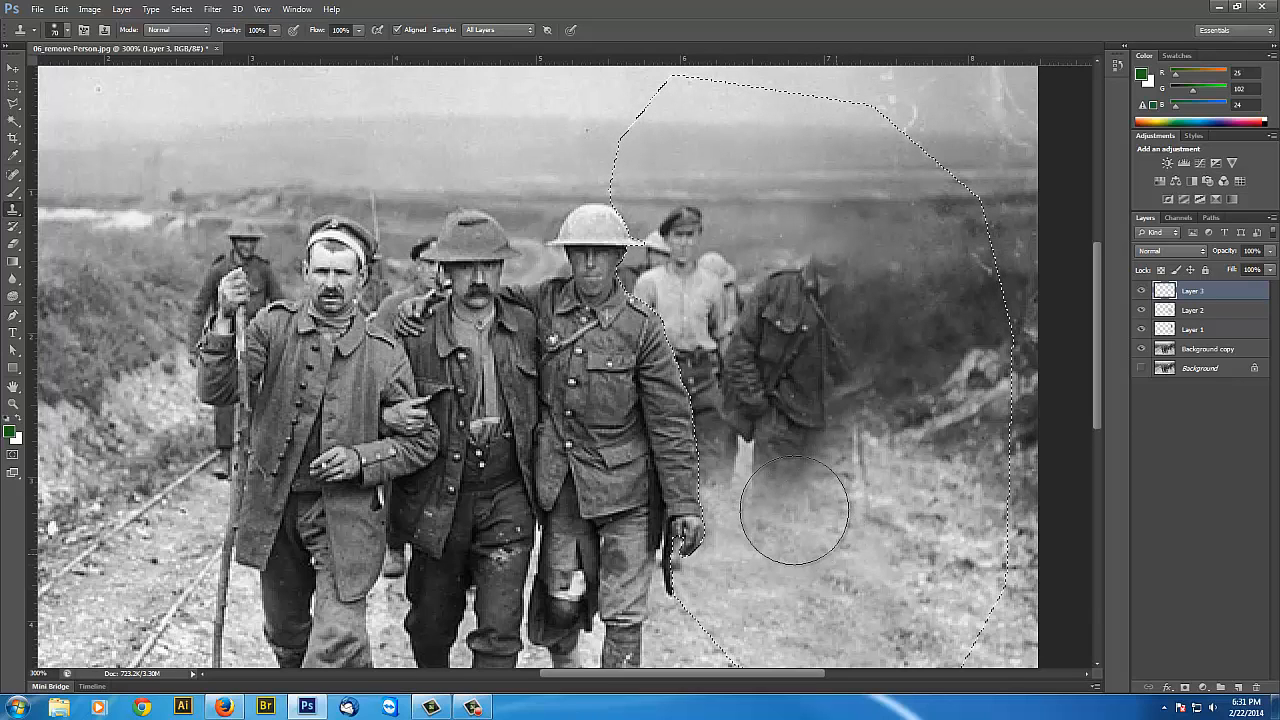
pyautogui.moveTo(797, 508)
pyautogui.mouseDown()
pyautogui.moveTo(776, 476)
pyautogui.moveTo(746, 474)
pyautogui.moveTo(719, 446)
pyautogui.moveTo(872, 583)
pyautogui.moveTo(938, 622)
pyautogui.moveTo(754, 447)
pyautogui.moveTo(681, 445)
pyautogui.mouseUp()
pyautogui.keyDown('alt'); pyautogui.click(906, 595); pyautogui.keyUp('alt')
pyautogui.click(738, 434)
pyautogui.keyDown('alt'); pyautogui.click(939, 623); pyautogui.keyUp('alt')
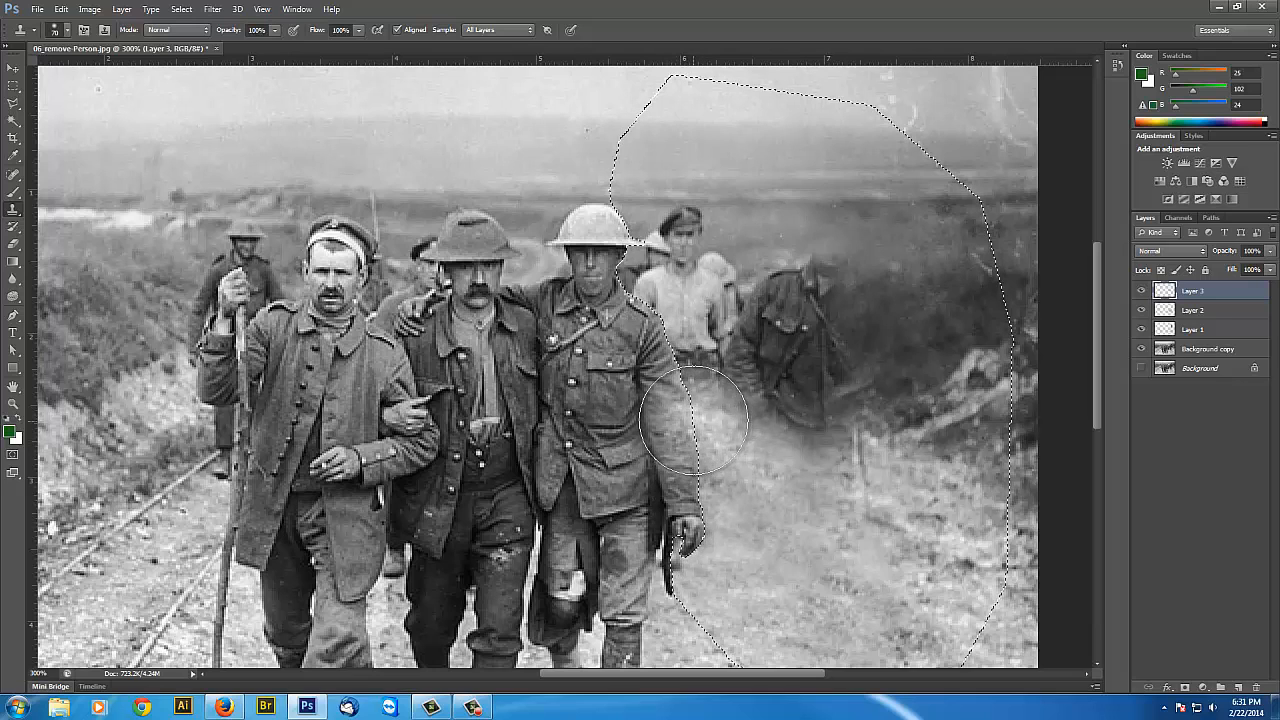
pyautogui.keyDown('alt'); pyautogui.click(937, 589); pyautogui.keyUp('alt')
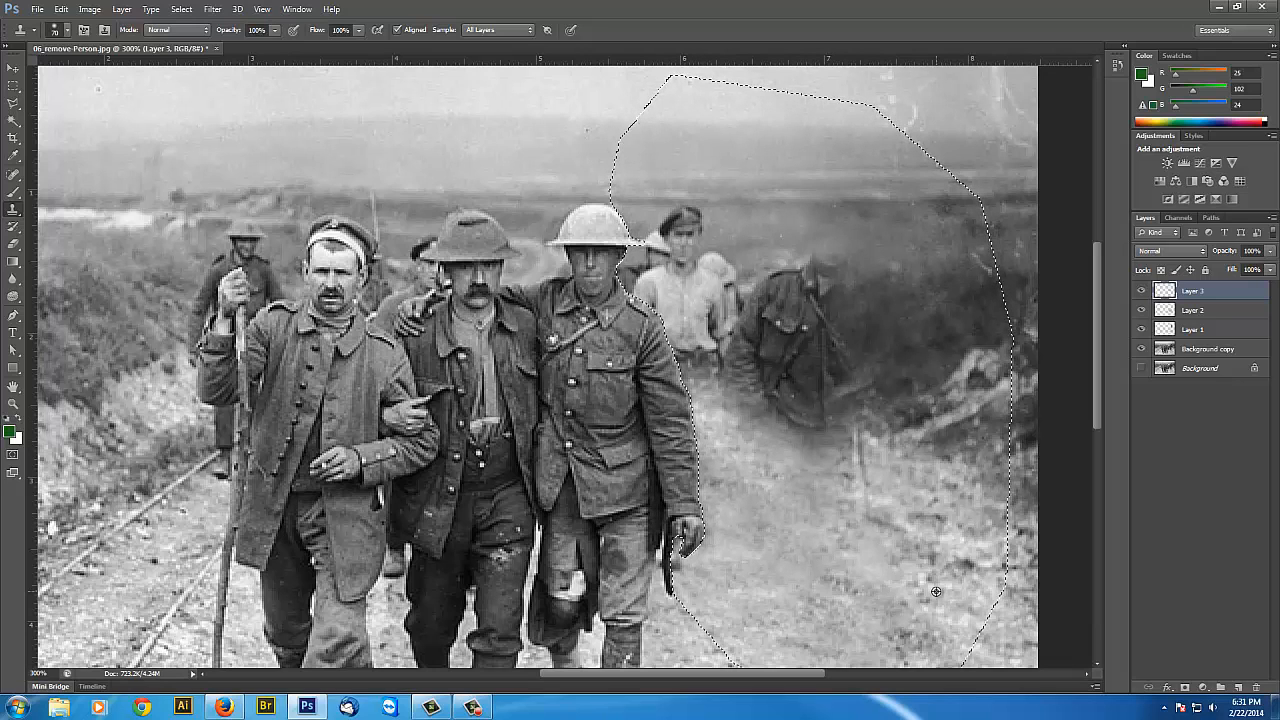
# Step: Clone the gravel ground over the stick remnants and coat hem at the foot of the dark hillside
pyautogui.moveTo(840, 471); pyautogui.dragTo(819, 459)
pyautogui.keyDown('alt'); pyautogui.click(925, 548); pyautogui.keyUp('alt')
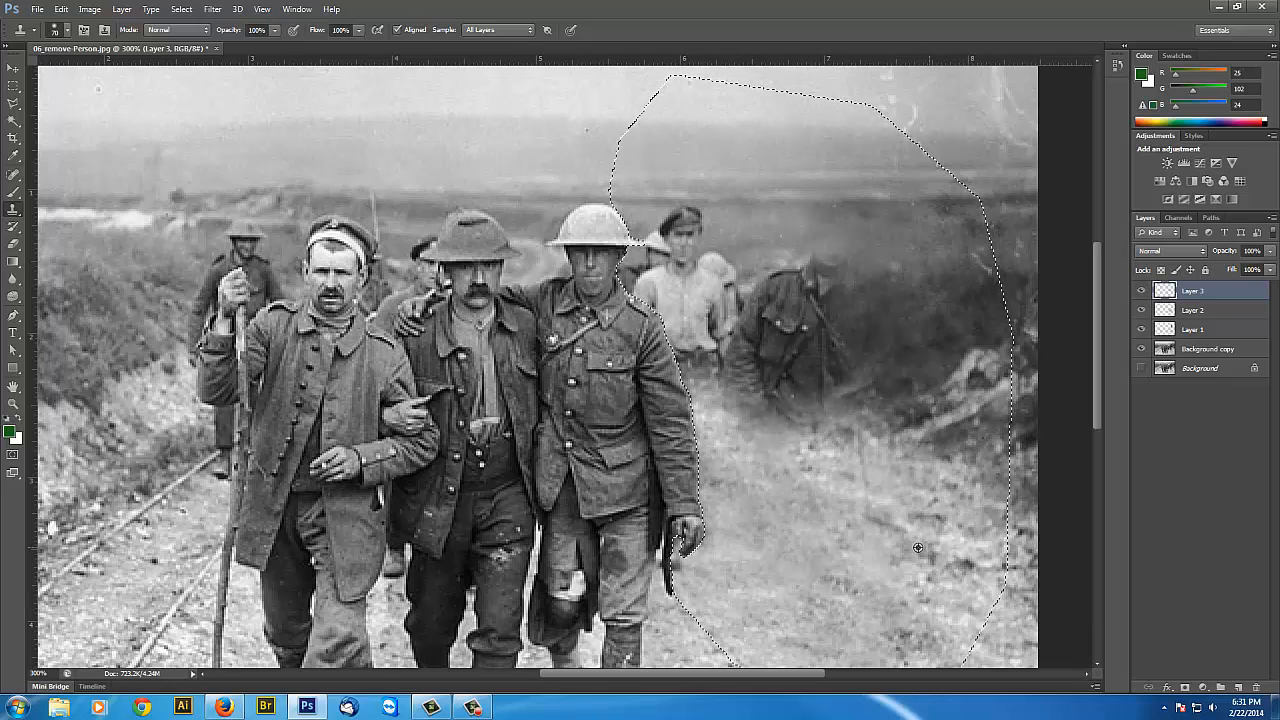
pyautogui.keyDown('alt'); pyautogui.click(939, 597); pyautogui.keyUp('alt')
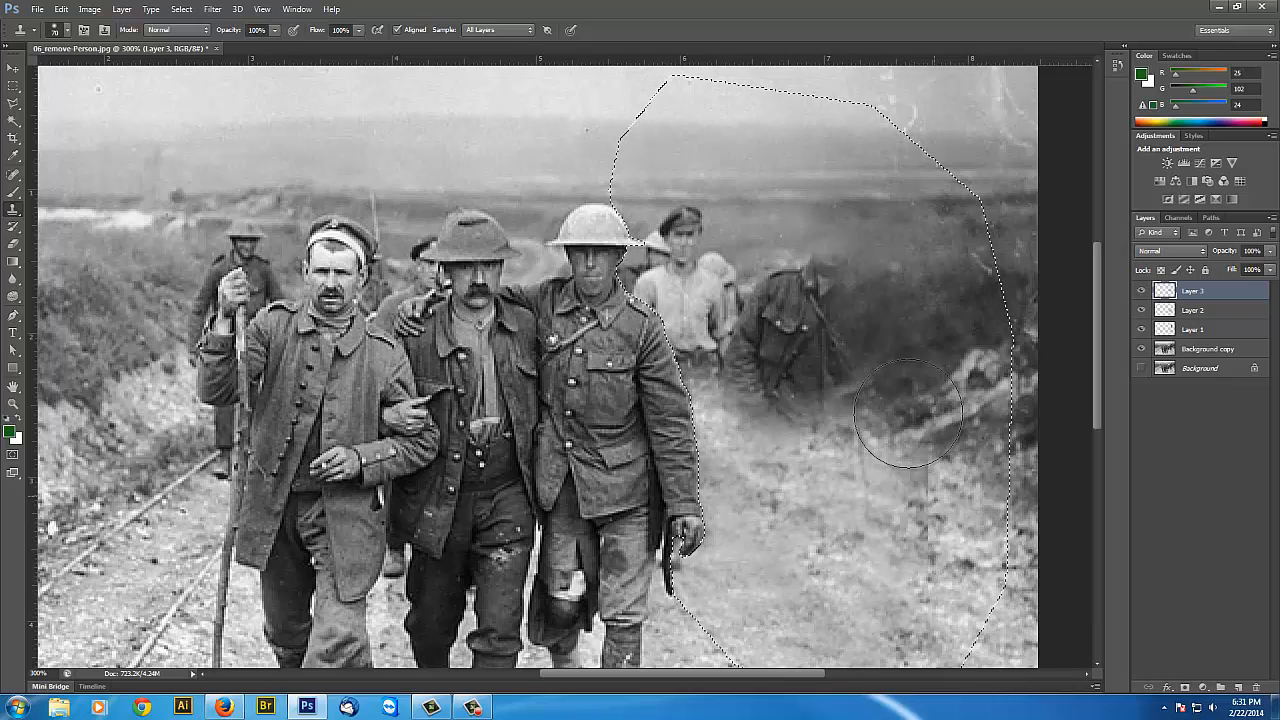
# Step: Clone the dark hillside and its rocky bank over the outer edge of the rightmost soldier's coat and the slope beside him
pyautogui.scroll(2, 855, 600)
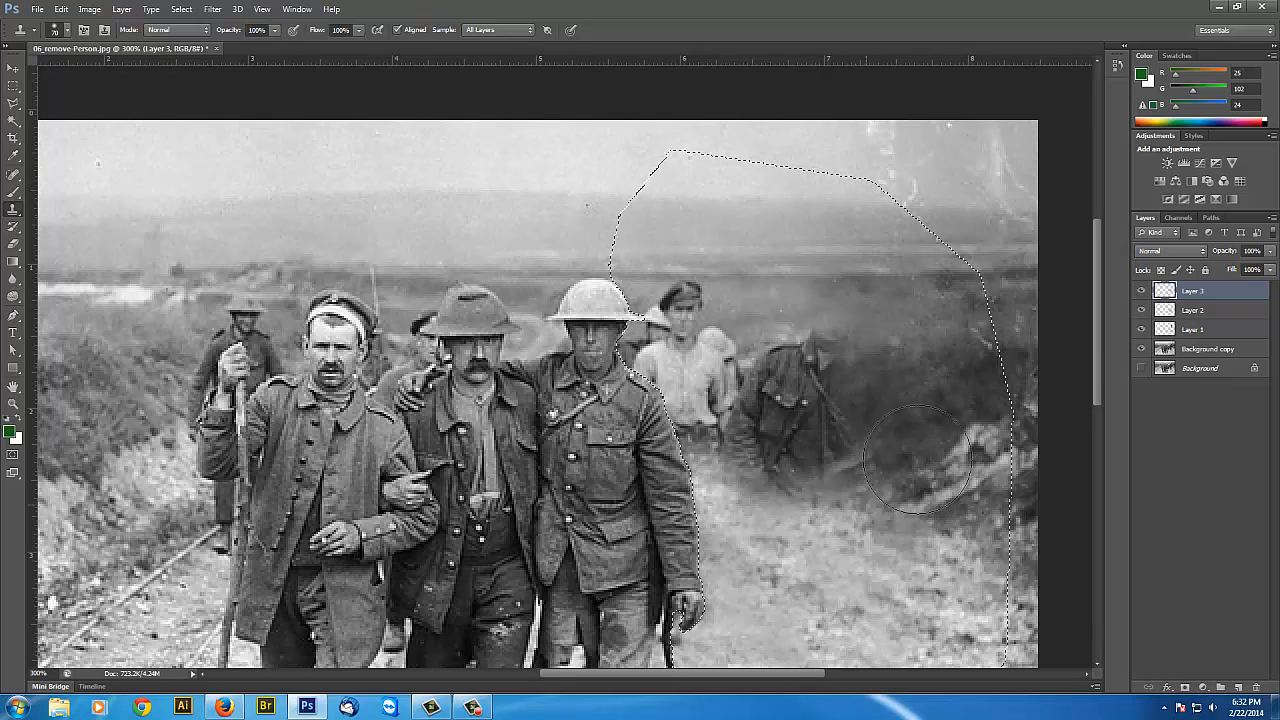
pyautogui.click(869, 532)
pyautogui.click(925, 427)
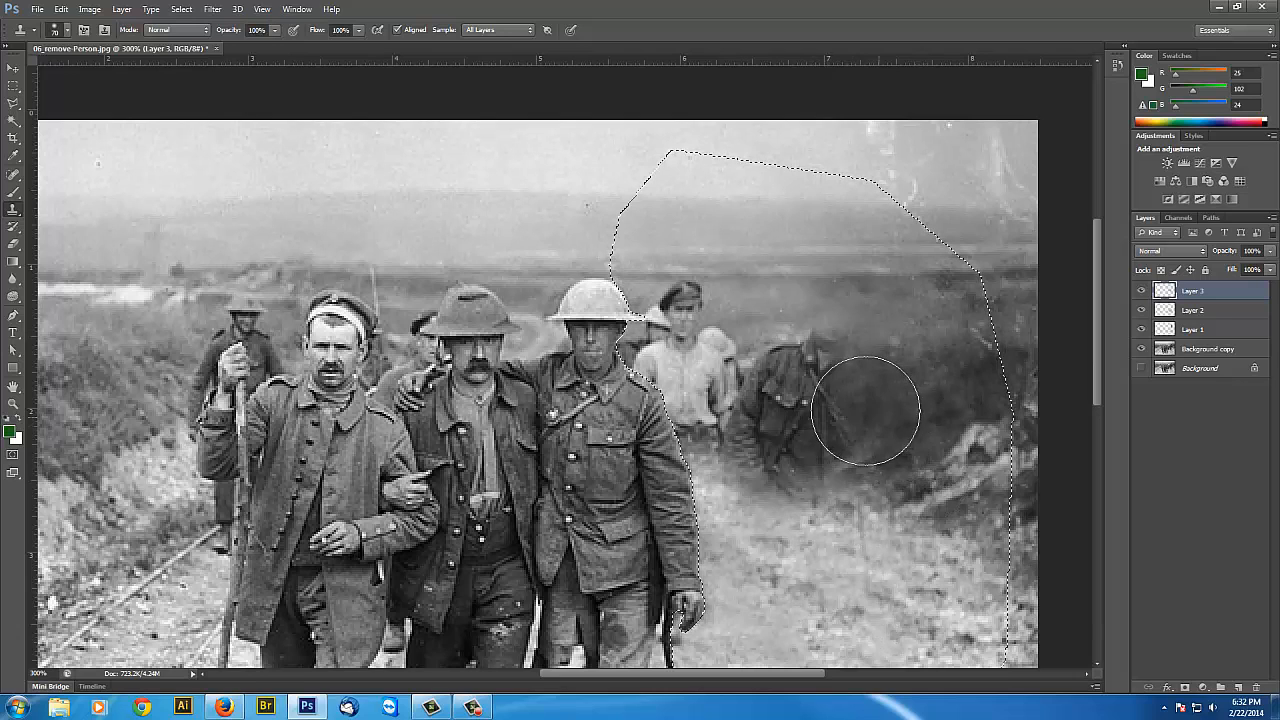
pyautogui.click(836, 424)
pyautogui.keyDown('alt'); pyautogui.click(938, 402); pyautogui.keyUp('alt')
pyautogui.moveTo(918, 490); pyautogui.dragTo(880, 470)
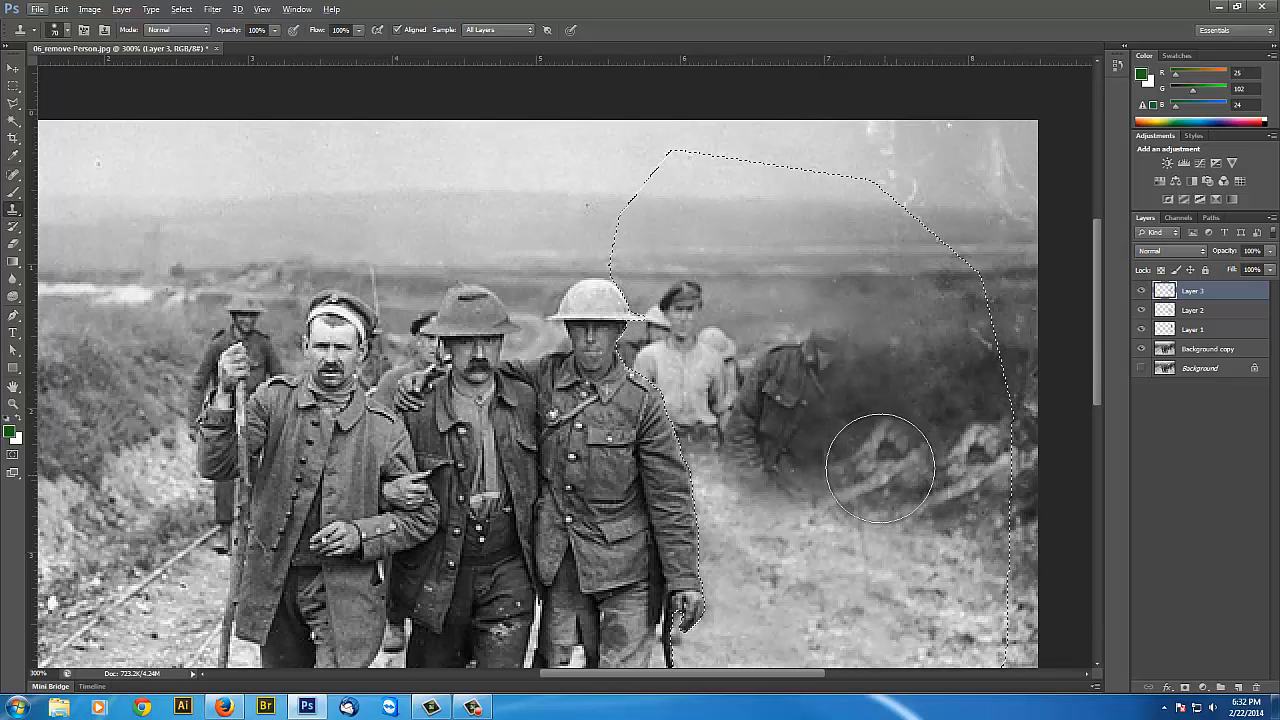
# Step: Clone the dark hillside over the rightmost soldier's chest, shoulder and neck
pyautogui.keyDown('alt'); pyautogui.click(932, 409); pyautogui.keyUp('alt')
pyautogui.moveTo(817, 420)
pyautogui.mouseDown()
pyautogui.moveTo(969, 393)
pyautogui.moveTo(815, 400)
pyautogui.moveTo(807, 383)
pyautogui.moveTo(923, 389)
pyautogui.moveTo(840, 363)
pyautogui.mouseUp()
pyautogui.keyDown('alt'); pyautogui.click(955, 401); pyautogui.keyUp('alt')
pyautogui.keyDown('alt'); pyautogui.click(926, 355); pyautogui.keyUp('alt')
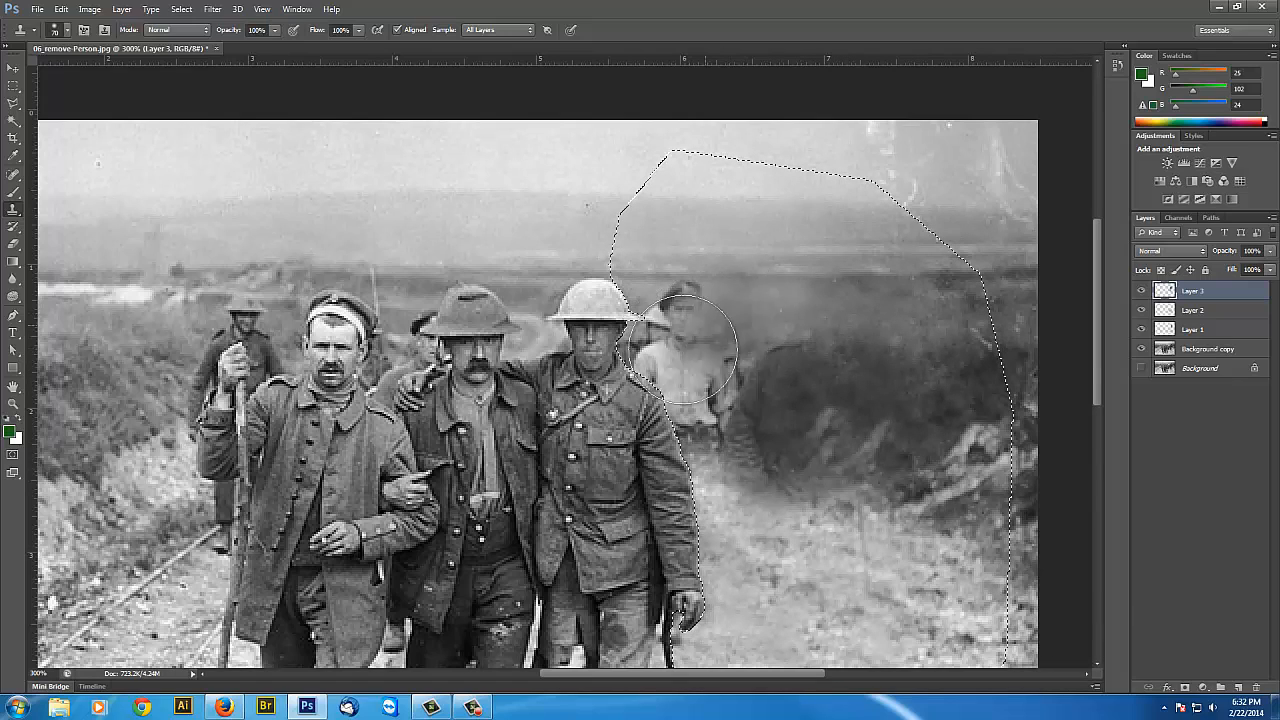
# Step: Reduce the clone brush to 35 px and clone the grey field over the heads of the white-shirted man and his neighbours
pyautogui.moveTo(832, 450)
pyautogui.mouseDown()
pyautogui.moveTo(630, 204)
pyautogui.moveTo(694, 454)
pyautogui.mouseUp()
pyautogui.press('[')
pyautogui.press('[')
pyautogui.press('[')
pyautogui.press('[')
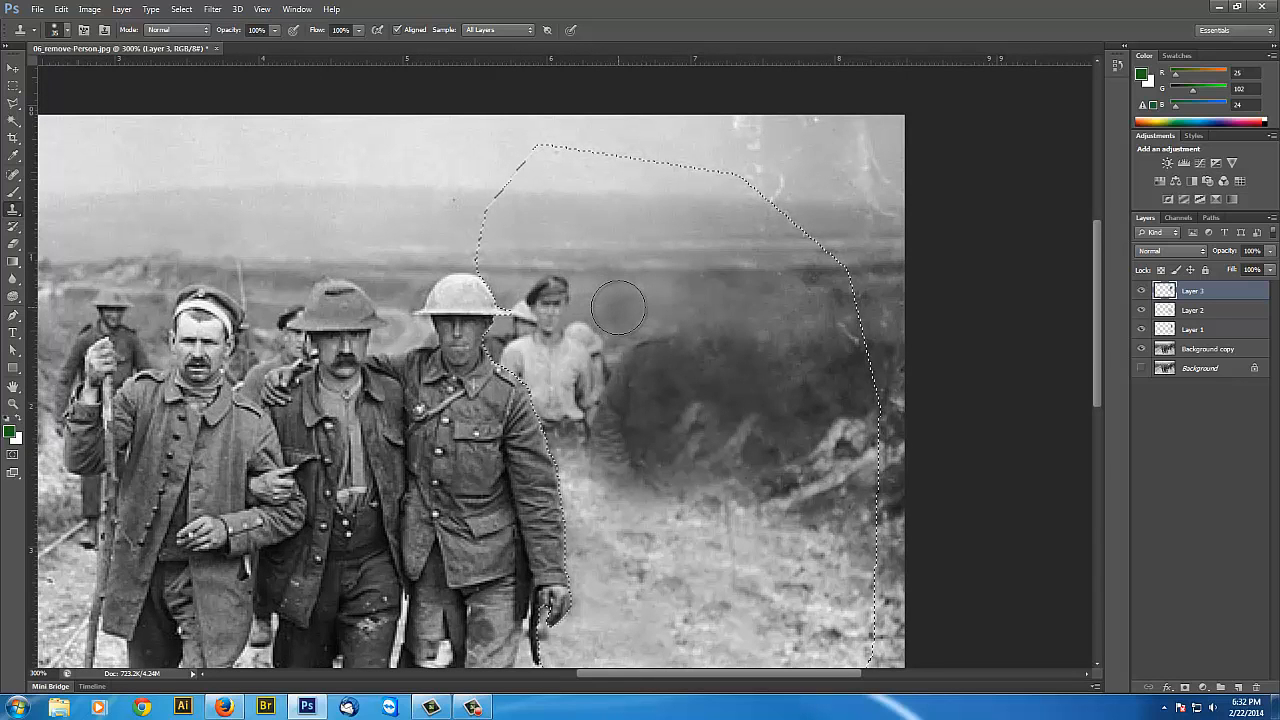
pyautogui.moveTo(618, 308)
pyautogui.mouseDown()
pyautogui.moveTo(548, 297)
pyautogui.moveTo(613, 312)
pyautogui.moveTo(541, 303)
pyautogui.moveTo(616, 307)
pyautogui.moveTo(506, 287)
pyautogui.moveTo(500, 273)
pyautogui.moveTo(774, 275)
pyautogui.moveTo(646, 315)
pyautogui.moveTo(584, 317)
pyautogui.moveTo(615, 308)
pyautogui.mouseUp()
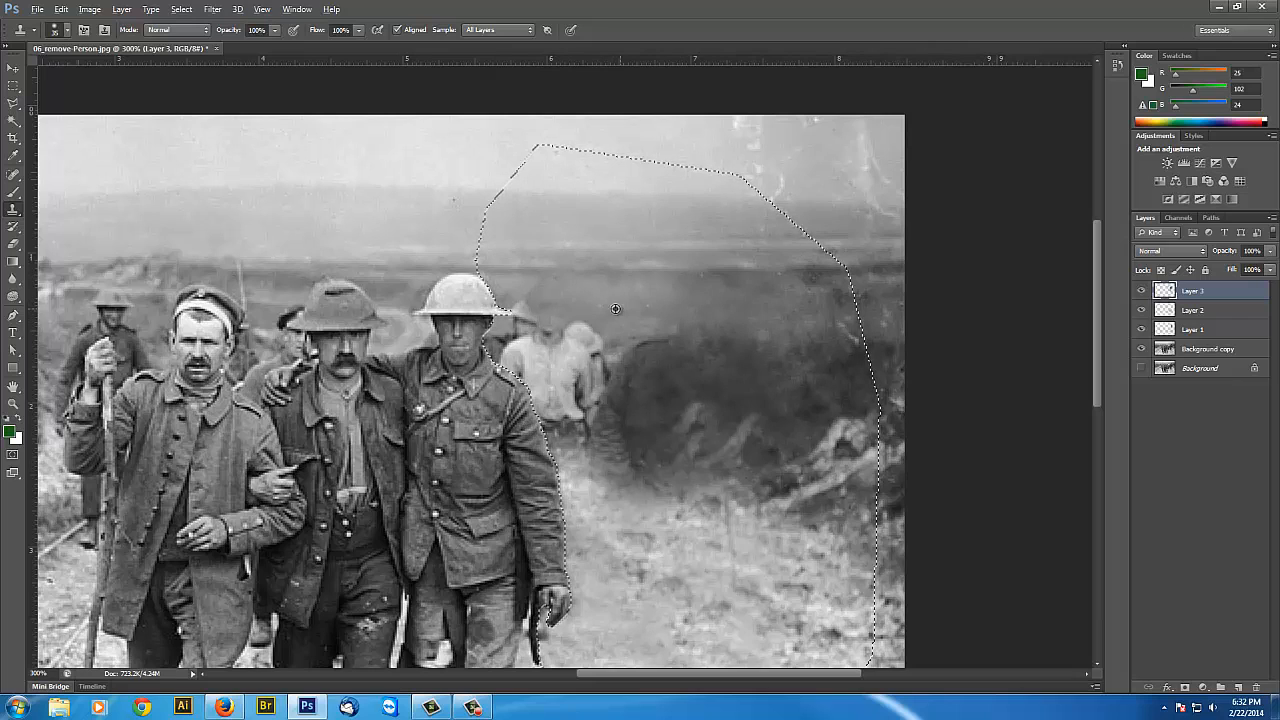
pyautogui.keyDown('alt'); pyautogui.click(608, 309); pyautogui.keyUp('alt')
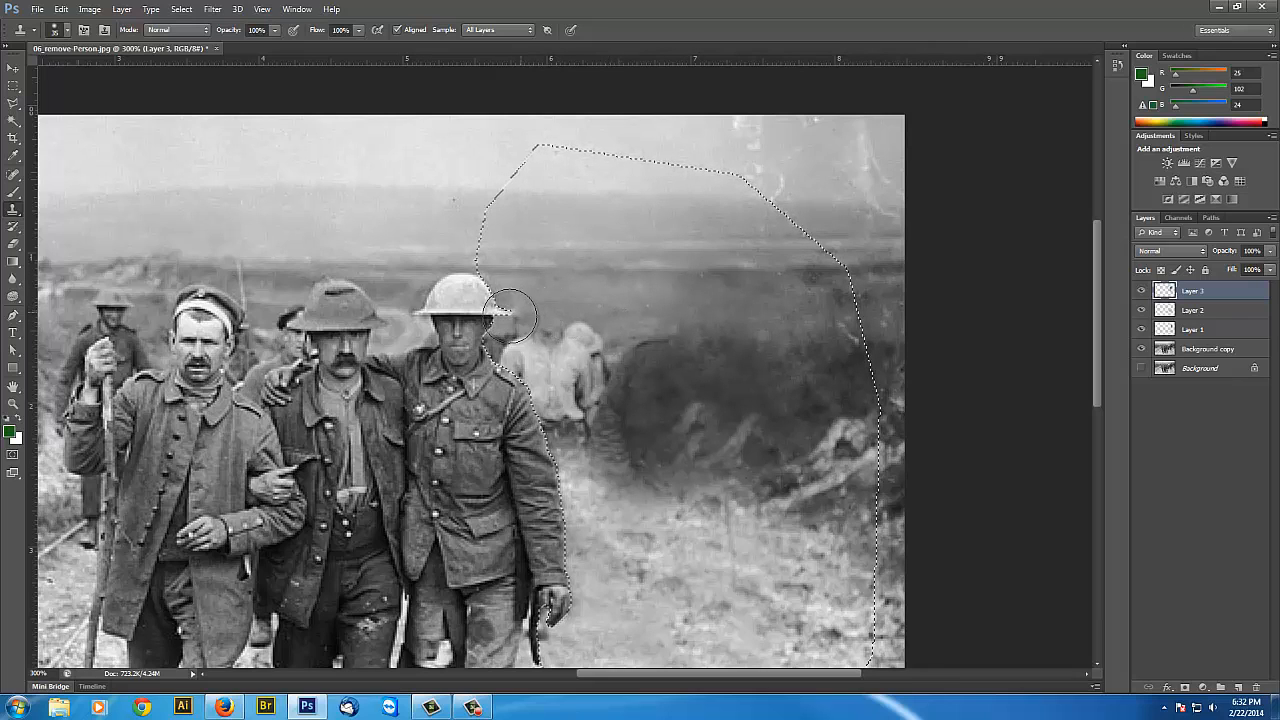
pyautogui.moveTo(594, 331); pyautogui.dragTo(555, 322)
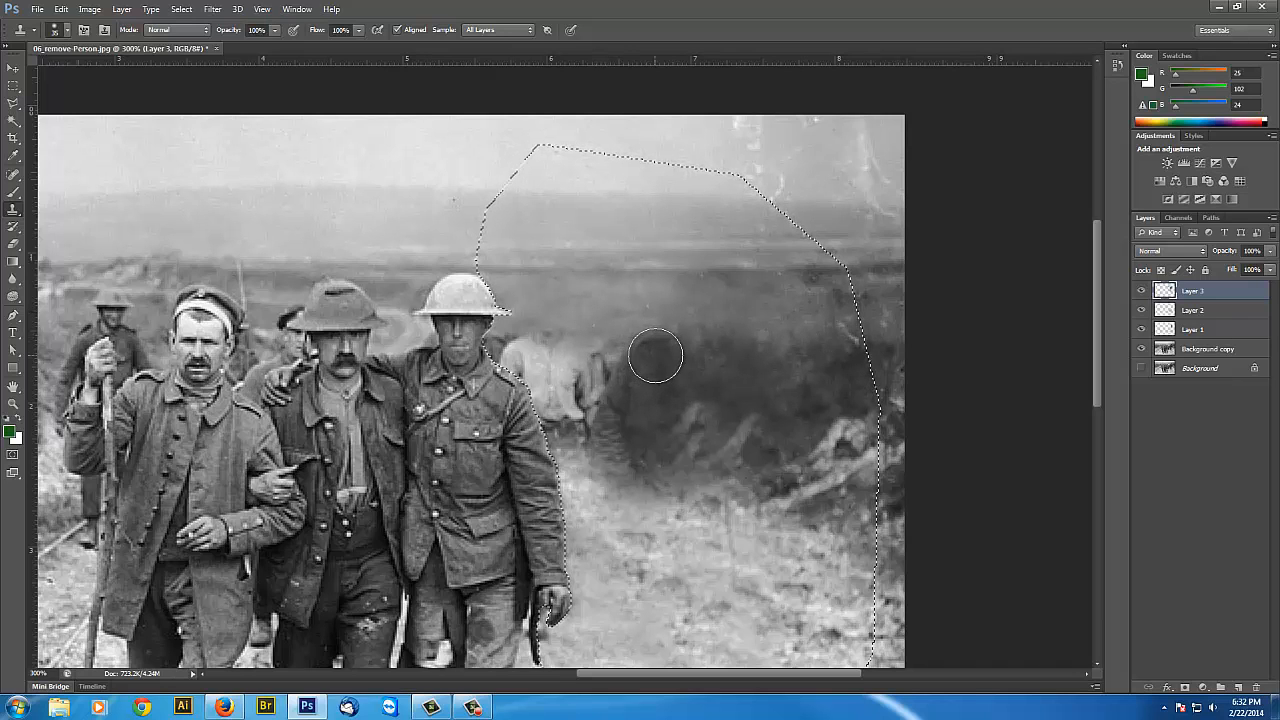
# Step: Enlarge the clone brush to 60 px and extend the dark hillside over the figure's edge beside the white-shirted man
pyautogui.click(722, 362)
pyautogui.moveTo(640, 360); pyautogui.dragTo(604, 356)
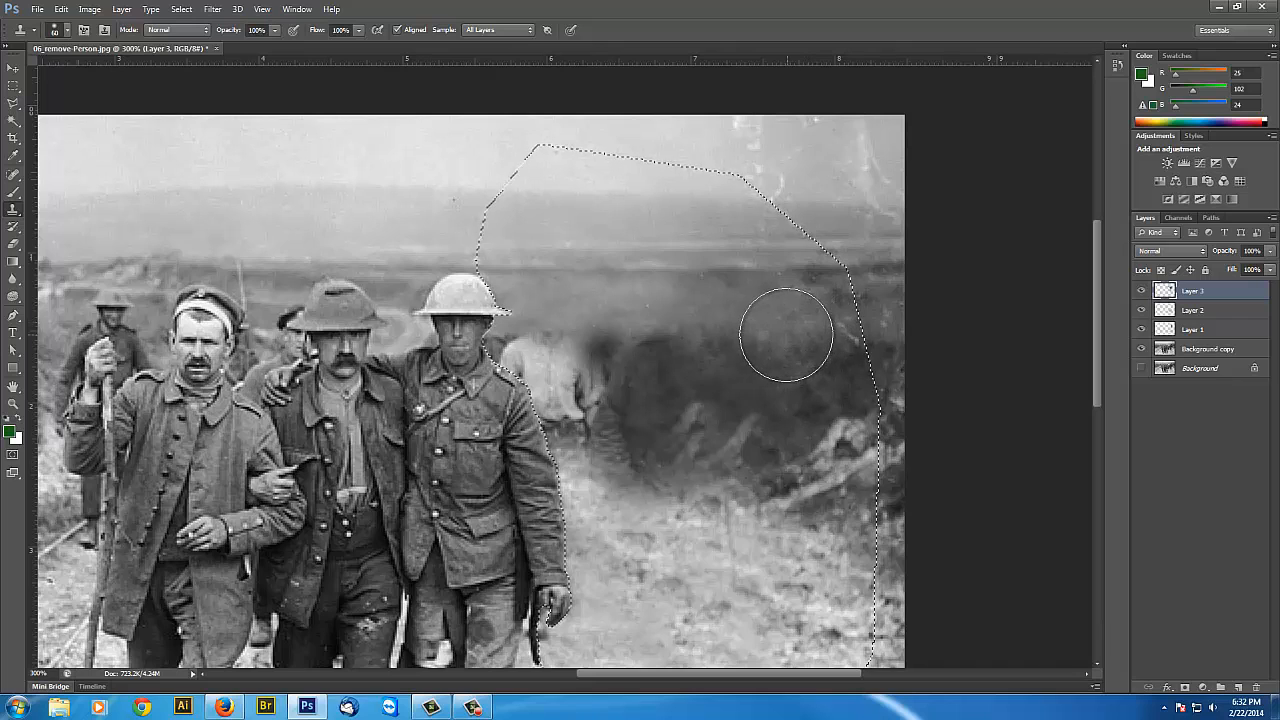
pyautogui.moveTo(612, 345); pyautogui.dragTo(623, 348)
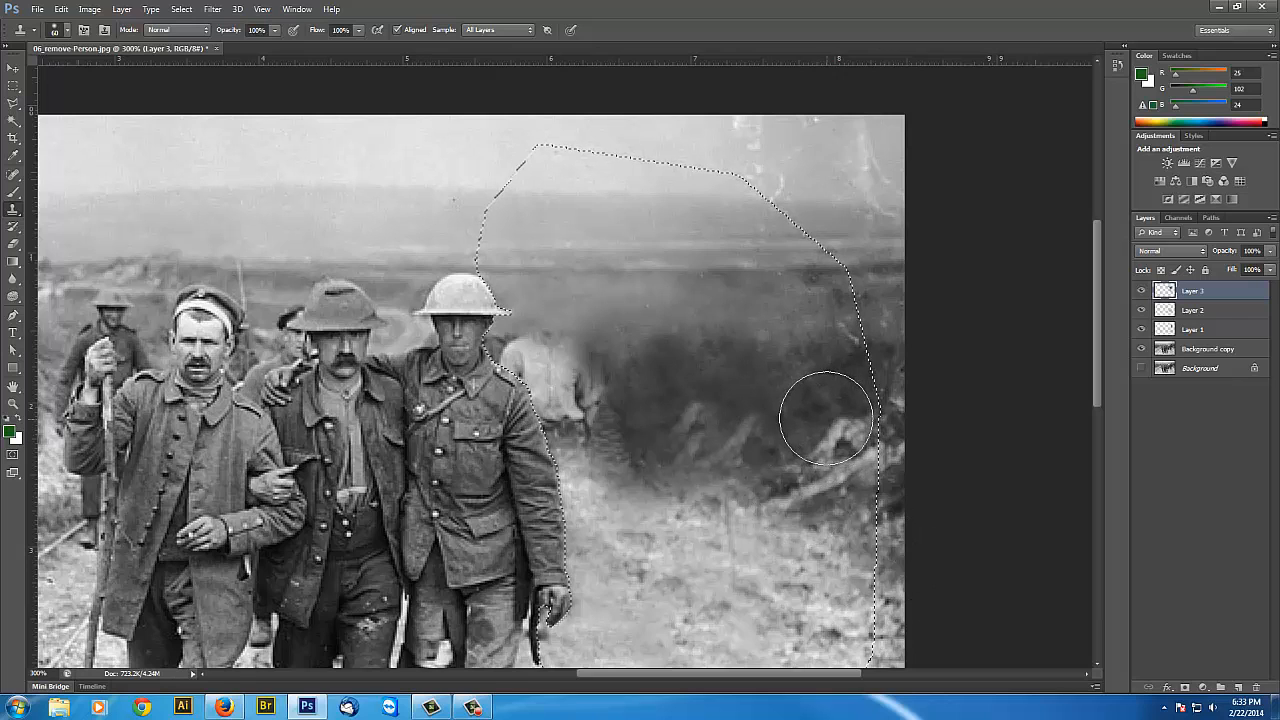
pyautogui.scroll(-5, 911, 638)
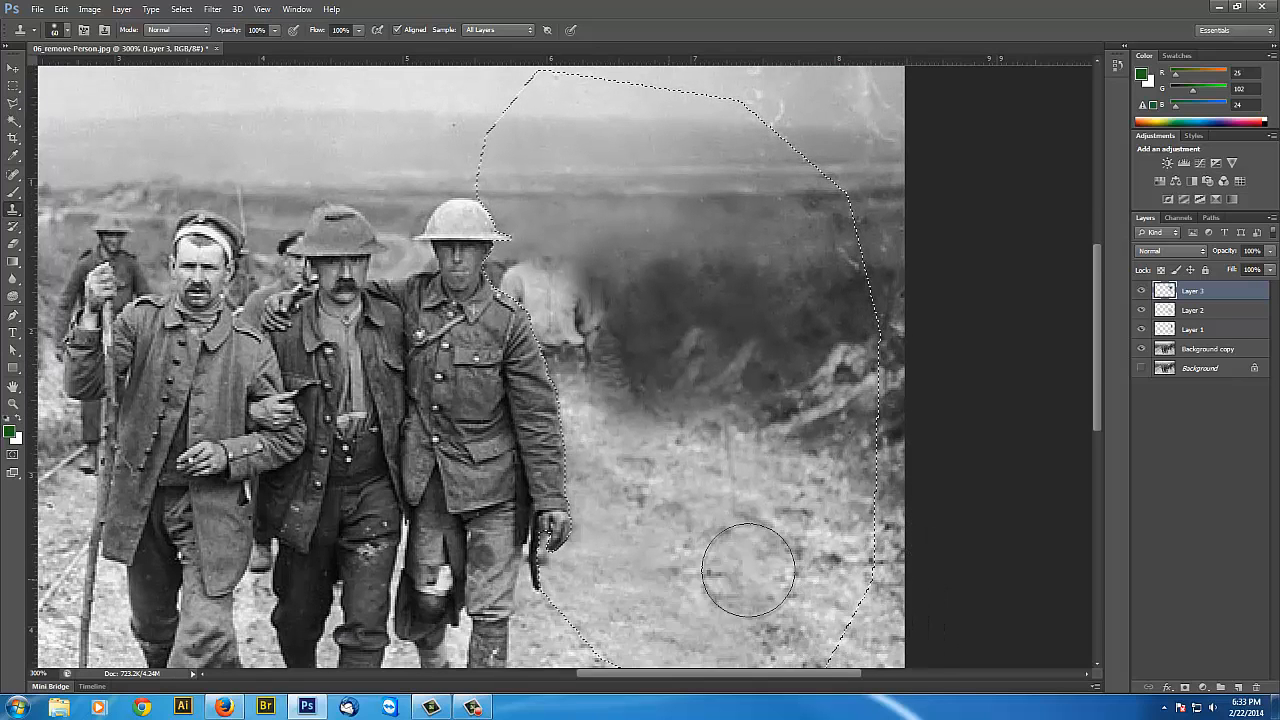
pyautogui.scroll(-1, 769, 572)
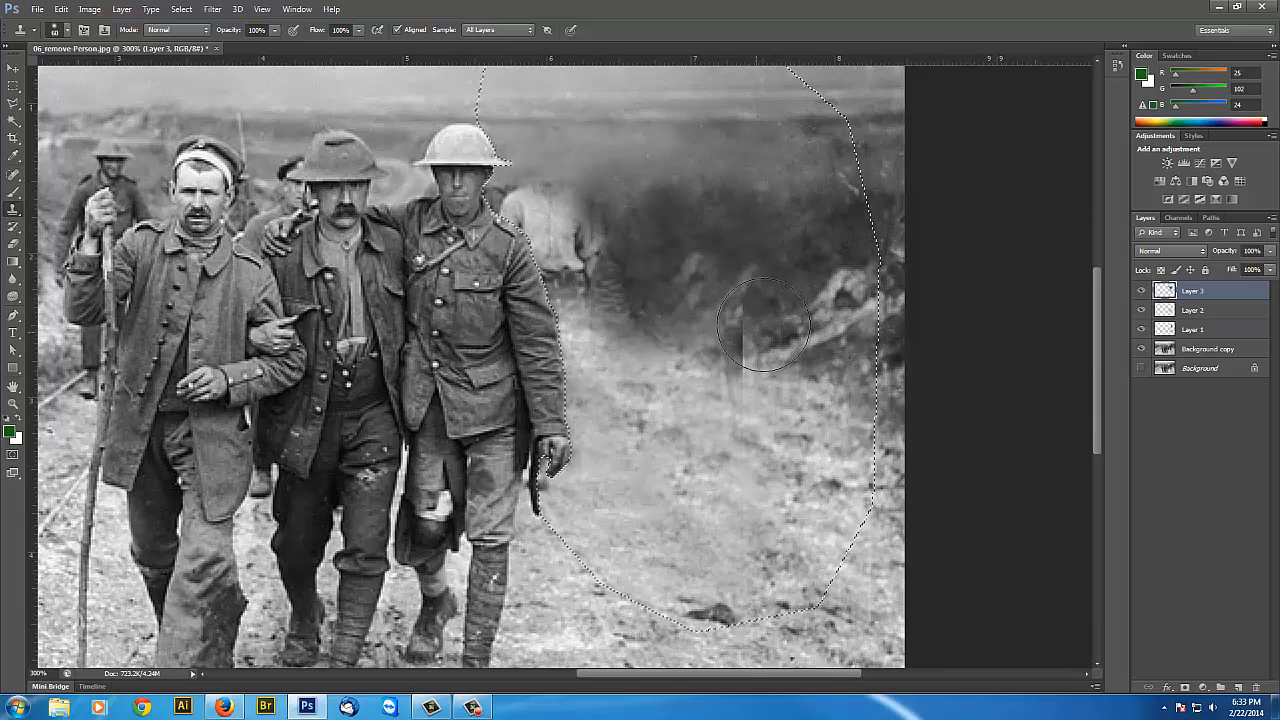